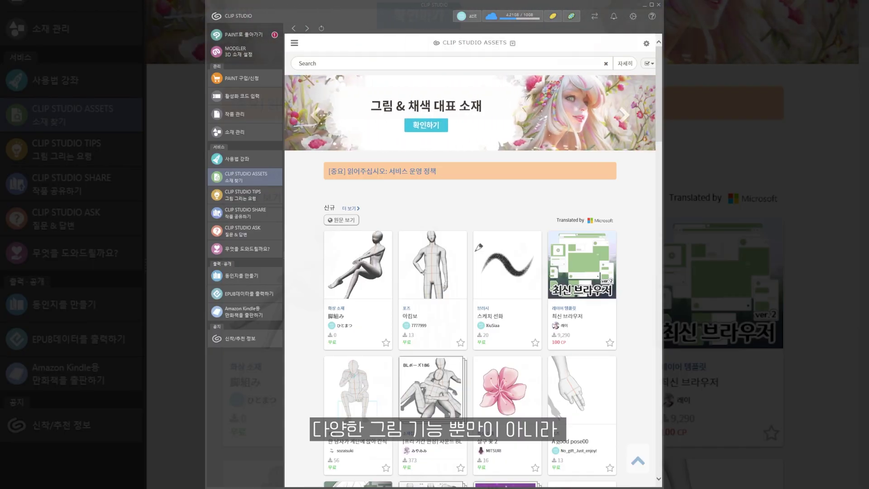
- Browse the new, ranked and featured materials in Clip Studio Assets
{"action": "scroll", "coordinate": [471, 271], "scroll_direction": "down", "scroll_amount": 12}
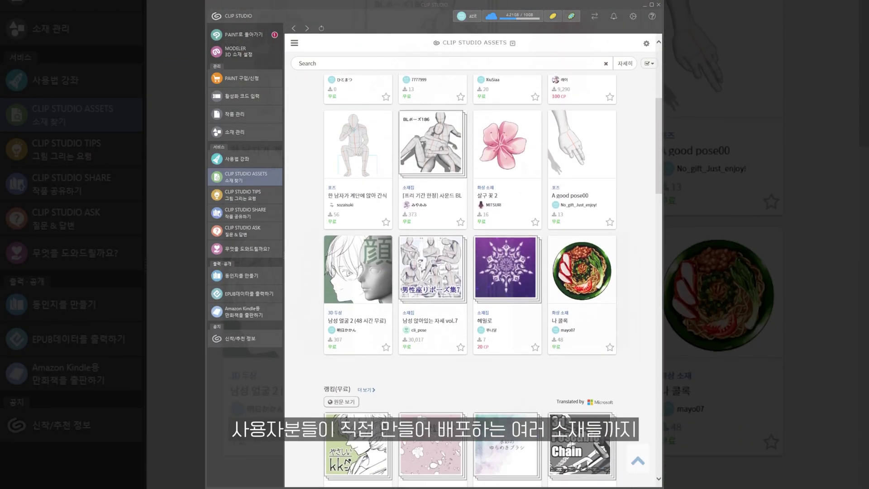
{"action": "scroll", "coordinate": [471, 272], "scroll_direction": "down", "scroll_amount": 15}
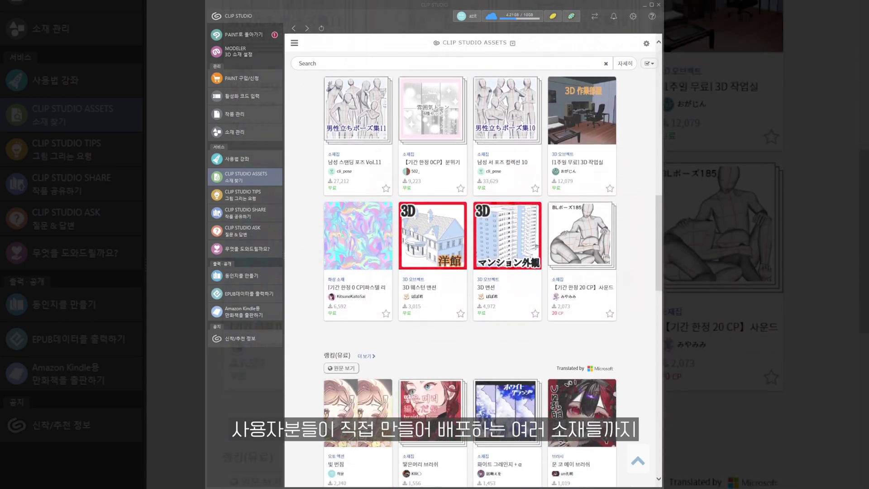
{"action": "scroll", "coordinate": [470, 272], "scroll_direction": "down", "scroll_amount": 7}
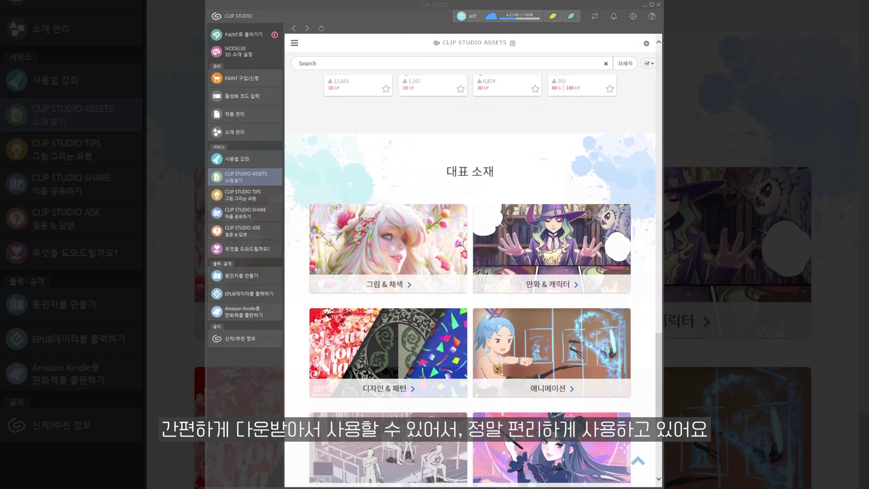
{"action": "scroll", "coordinate": [471, 271], "scroll_direction": "up", "scroll_amount": 3}
{"action": "scroll", "coordinate": [471, 272], "scroll_direction": "up", "scroll_amount": 8}
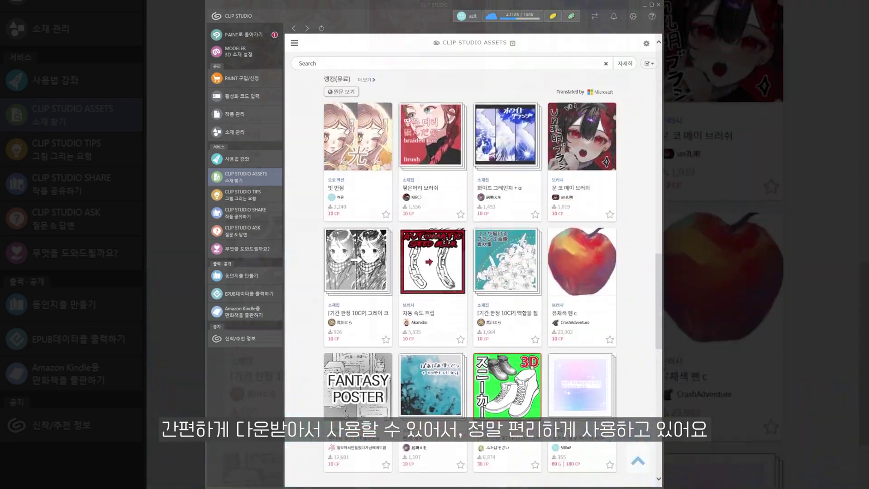
{"action": "scroll", "coordinate": [470, 271], "scroll_direction": "up", "scroll_amount": 1}
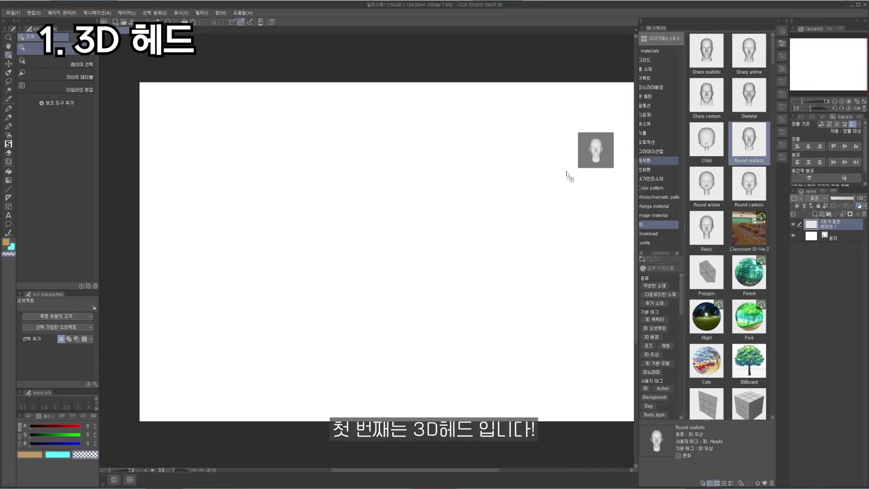
- Place the Round realistic 3D head on the canvas and open its detailed settings
{"action": "left_click_drag", "start_coordinate": [595, 149], "coordinate": [406, 171]}
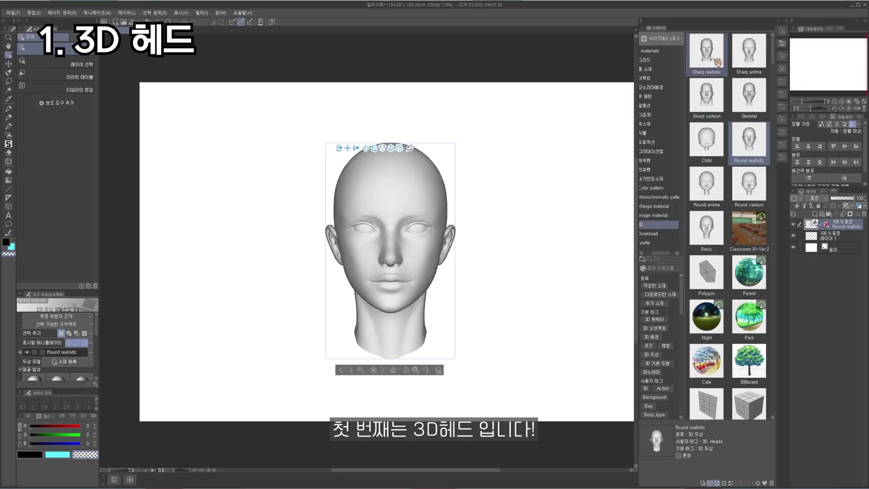
{"action": "left_click", "coordinate": [778, 21]}
{"action": "left_click_drag", "start_coordinate": [78, 290], "coordinate": [78, 213]}
{"action": "left_click_drag", "start_coordinate": [115, 341], "coordinate": [152, 341]}
{"action": "key", "text": "ctrl+z"}
{"action": "left_click", "coordinate": [95, 383]}
- Blend the head model's face types, weighting the second at 35, the third at 100 and the fourth at 76
{"action": "left_click_drag", "start_coordinate": [606, 140], "coordinate": [657, 136]}
{"action": "left_click", "coordinate": [551, 197]}
{"action": "left_click", "coordinate": [627, 261]}
{"action": "left_click_drag", "start_coordinate": [632, 265], "coordinate": [664, 240]}
{"action": "left_click", "coordinate": [653, 229]}
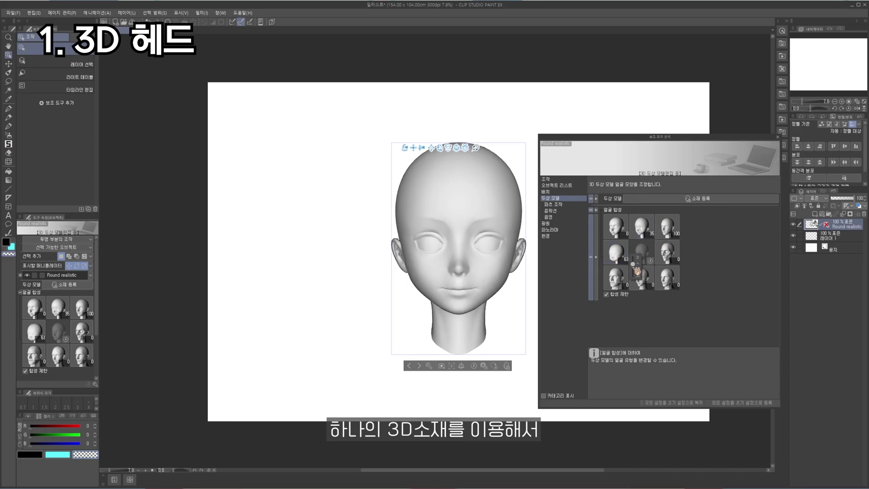
{"action": "left_click_drag", "start_coordinate": [637, 269], "coordinate": [637, 262]}
- Adjust the head's eyes to vertical position -30, horizontal position 20, width 15, height 25 and shape 15
{"action": "left_click", "coordinate": [553, 204]}
{"action": "left_click_drag", "start_coordinate": [672, 208], "coordinate": [677, 217]}
{"action": "mouse_move", "coordinate": [672, 228]}
{"action": "left_mouse_down"}
{"action": "mouse_move", "coordinate": [676, 239]}
{"action": "mouse_move", "coordinate": [675, 217]}
{"action": "mouse_move", "coordinate": [677, 227]}
{"action": "left_mouse_up"}
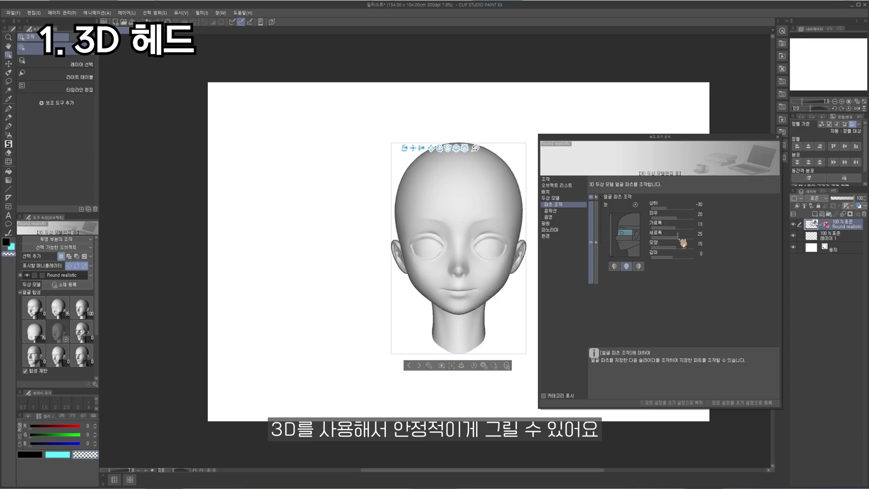
{"action": "left_click_drag", "start_coordinate": [672, 257], "coordinate": [671, 257]}
- Select other facial parts of the 3D head and fine-tune their shape and position
{"action": "left_click", "coordinate": [623, 238]}
{"action": "left_click", "coordinate": [625, 245]}
{"action": "left_click", "coordinate": [637, 238]}
{"action": "left_click", "coordinate": [433, 189]}
{"action": "left_click", "coordinate": [435, 205]}
{"action": "left_click", "coordinate": [441, 260]}
{"action": "left_click_drag", "start_coordinate": [520, 160], "coordinate": [514, 160]}
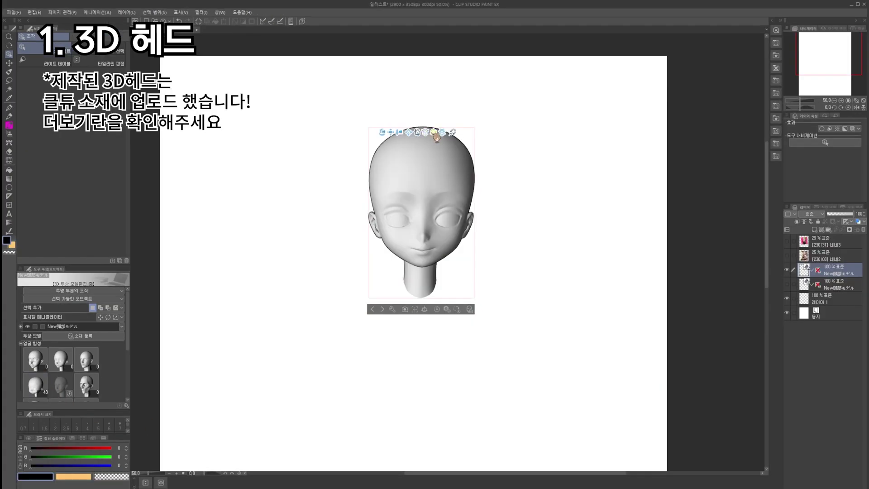
- Adjust the angle and position of the anime-style 3D head with its manipulators
{"action": "left_click_drag", "start_coordinate": [482, 137], "coordinate": [601, 143]}
{"action": "left_click_drag", "start_coordinate": [419, 138], "coordinate": [459, 146]}
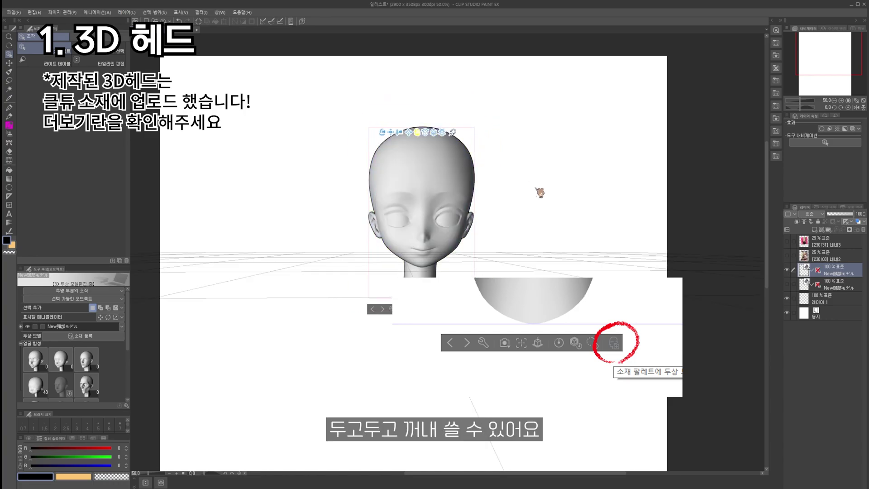
{"action": "left_click", "coordinate": [363, 298]}
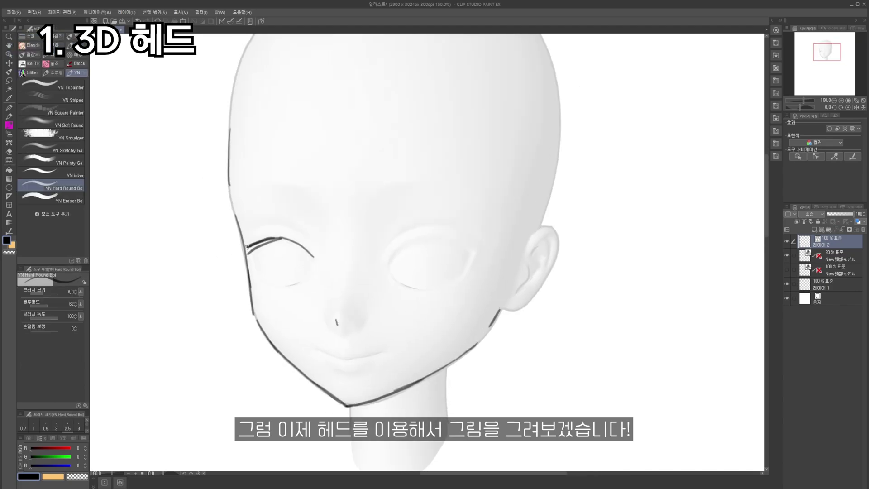
- Sketch both eyes with lashes, irises and eyelid creases over the faded 3D head
{"action": "left_click_drag", "start_coordinate": [247, 247], "coordinate": [315, 261]}
{"action": "left_click_drag", "start_coordinate": [240, 246], "coordinate": [256, 268]}
{"action": "mouse_move", "coordinate": [277, 241]}
{"action": "left_mouse_down"}
{"action": "mouse_move", "coordinate": [283, 284]}
{"action": "mouse_move", "coordinate": [299, 284]}
{"action": "left_mouse_up"}
{"action": "left_click_drag", "start_coordinate": [300, 252], "coordinate": [302, 263]}
{"action": "mouse_move", "coordinate": [259, 234]}
{"action": "left_mouse_down"}
{"action": "mouse_move", "coordinate": [282, 231]}
{"action": "mouse_move", "coordinate": [307, 243]}
{"action": "left_mouse_up"}
{"action": "left_click_drag", "start_coordinate": [386, 261], "coordinate": [471, 252]}
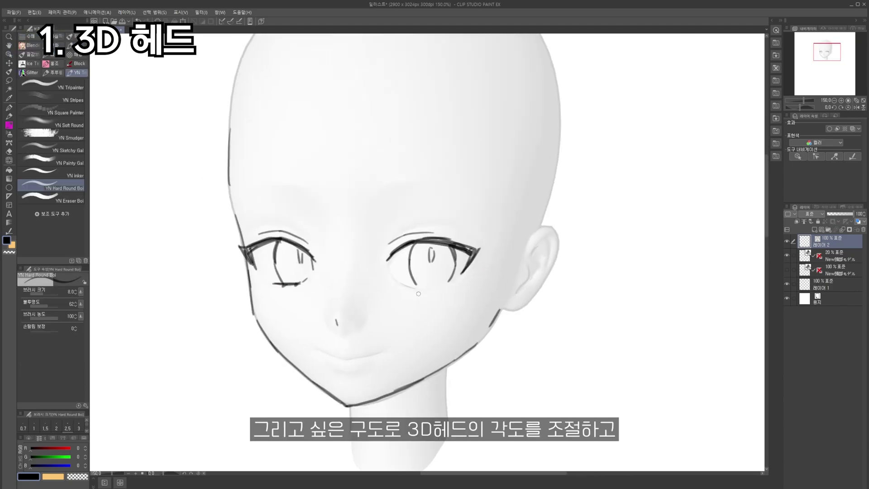
- Add a smiling mouth, short cheek blush lines and eyebrows to the face sketch
{"action": "left_click_drag", "start_coordinate": [324, 351], "coordinate": [332, 356]}
{"action": "left_click_drag", "start_coordinate": [339, 358], "coordinate": [379, 350]}
{"action": "left_click_drag", "start_coordinate": [412, 311], "coordinate": [416, 307]}
{"action": "left_click_drag", "start_coordinate": [421, 311], "coordinate": [424, 306]}
{"action": "left_click_drag", "start_coordinate": [271, 306], "coordinate": [275, 302]}
{"action": "left_click_drag", "start_coordinate": [278, 309], "coordinate": [280, 304]}
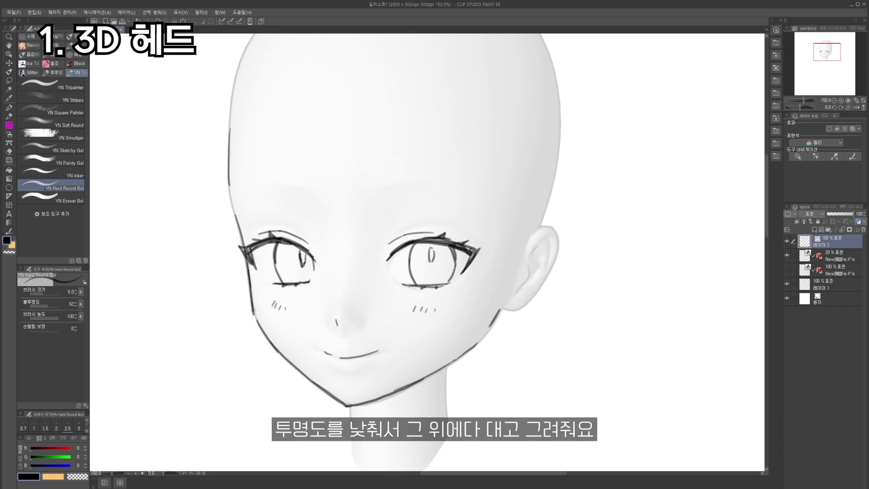
{"action": "left_click_drag", "start_coordinate": [381, 201], "coordinate": [474, 215]}
{"action": "scroll", "coordinate": [377, 344], "scroll_direction": "down", "scroll_amount": 1}
{"action": "left_click_drag", "start_coordinate": [411, 282], "coordinate": [415, 290]}
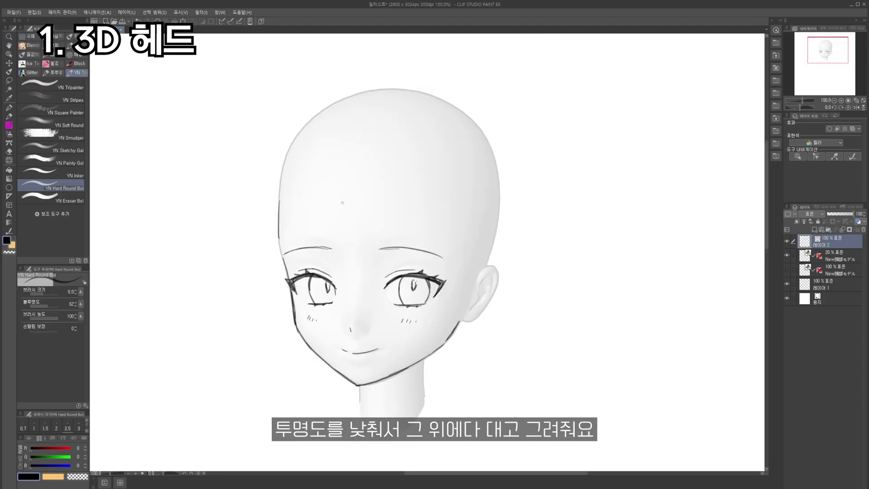
- Sketch the bangs as long pointed strands falling over the forehead to the eyes
{"action": "left_click_drag", "start_coordinate": [324, 154], "coordinate": [344, 289]}
{"action": "left_click_drag", "start_coordinate": [354, 146], "coordinate": [371, 295]}
{"action": "left_click_drag", "start_coordinate": [395, 196], "coordinate": [437, 262]}
{"action": "left_click_drag", "start_coordinate": [389, 228], "coordinate": [375, 273]}
{"action": "left_click_drag", "start_coordinate": [294, 264], "coordinate": [290, 274]}
{"action": "left_click_drag", "start_coordinate": [308, 162], "coordinate": [281, 198]}
{"action": "left_click_drag", "start_coordinate": [321, 147], "coordinate": [283, 205]}
{"action": "scroll", "coordinate": [327, 303], "scroll_direction": "down", "scroll_amount": 1}
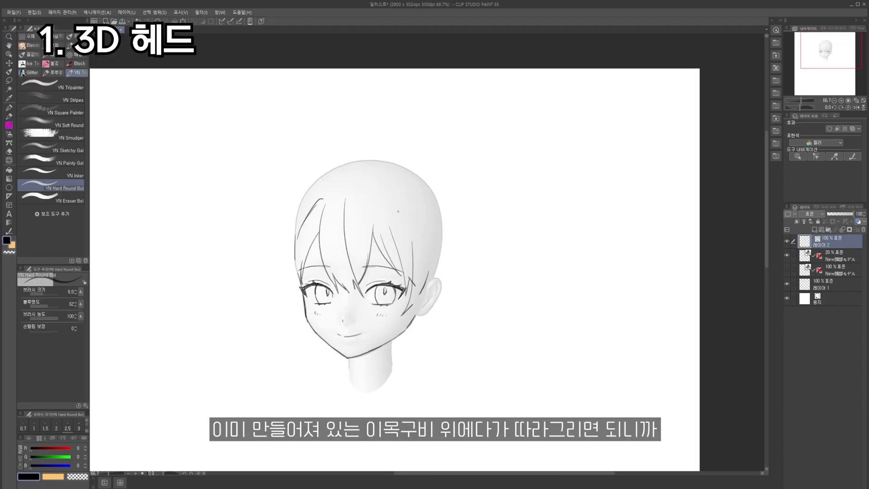
- Sketch the outer hair contour around the crown and both sides of the head
{"action": "left_click_drag", "start_coordinate": [413, 305], "coordinate": [426, 242]}
{"action": "key", "text": "ctrl+z"}
{"action": "left_click_drag", "start_coordinate": [289, 210], "coordinate": [309, 244]}
{"action": "left_click_drag", "start_coordinate": [306, 131], "coordinate": [278, 207]}
{"action": "mouse_move", "coordinate": [320, 114]}
{"action": "left_mouse_down"}
{"action": "mouse_move", "coordinate": [376, 95]}
{"action": "mouse_move", "coordinate": [473, 183]}
{"action": "left_mouse_up"}
{"action": "key", "text": "e"}
{"action": "key", "text": "b"}
{"action": "left_click_drag", "start_coordinate": [434, 140], "coordinate": [446, 212]}
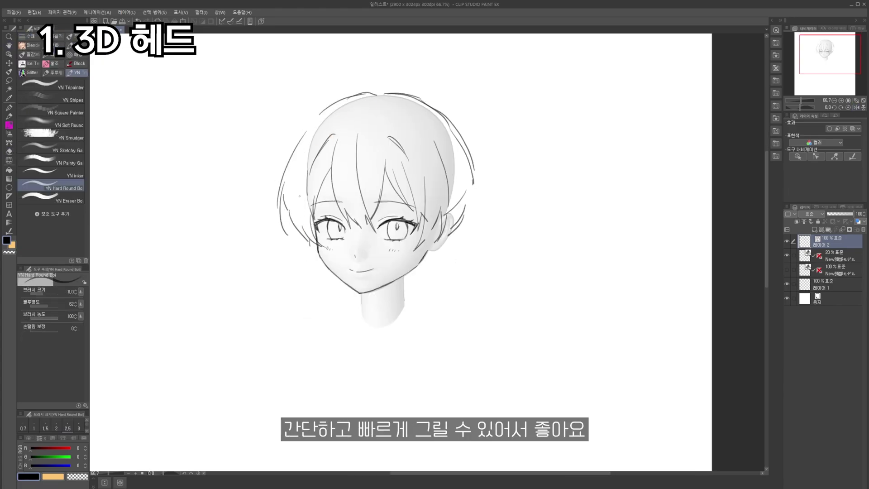
- Sketch a long curved pigtail hanging from behind the visible ear
{"action": "left_click_drag", "start_coordinate": [474, 184], "coordinate": [394, 444]}
{"action": "left_click_drag", "start_coordinate": [468, 192], "coordinate": [394, 362]}
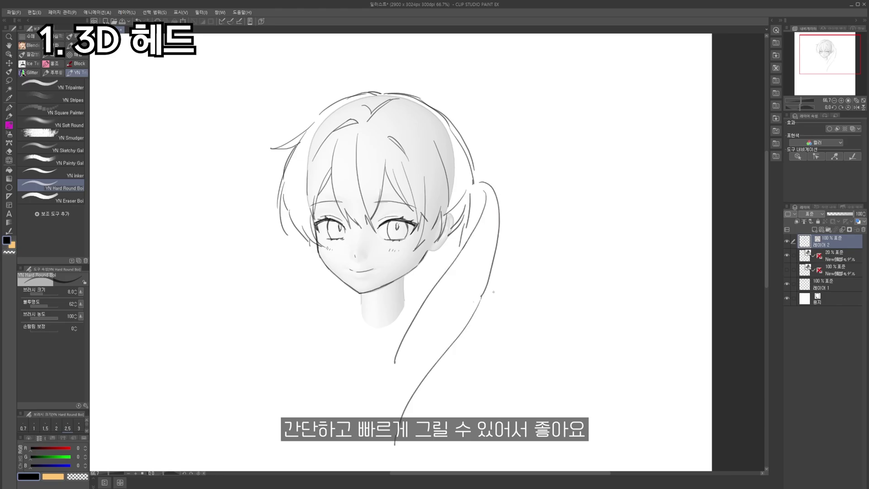
{"action": "left_click_drag", "start_coordinate": [494, 235], "coordinate": [450, 349]}
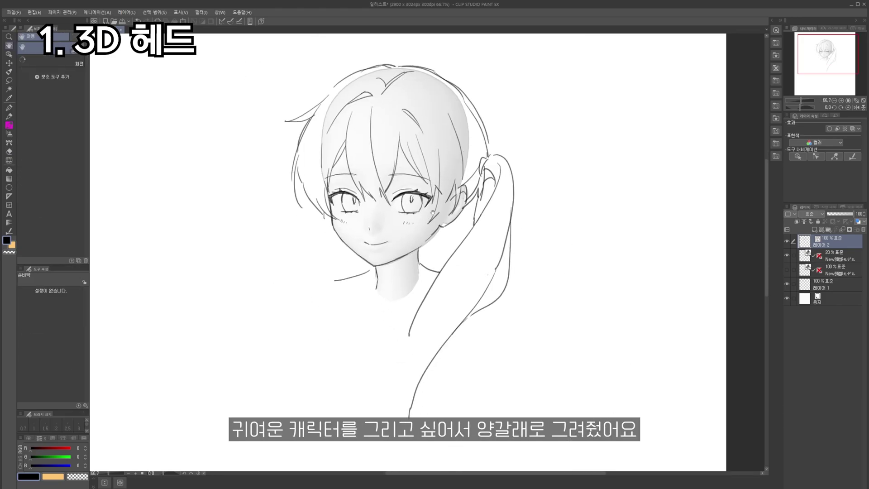
- Redraw the mouth as an open smile and undo the last stroke
{"action": "scroll", "coordinate": [407, 249], "scroll_direction": "up", "scroll_amount": 2}
{"action": "mouse_move", "coordinate": [354, 264]}
{"action": "left_mouse_down"}
{"action": "mouse_move", "coordinate": [371, 251]}
{"action": "mouse_move", "coordinate": [412, 267]}
{"action": "left_mouse_up"}
{"action": "scroll", "coordinate": [407, 249], "scroll_direction": "down", "scroll_amount": 1}
{"action": "scroll", "coordinate": [337, 238], "scroll_direction": "down", "scroll_amount": 1}
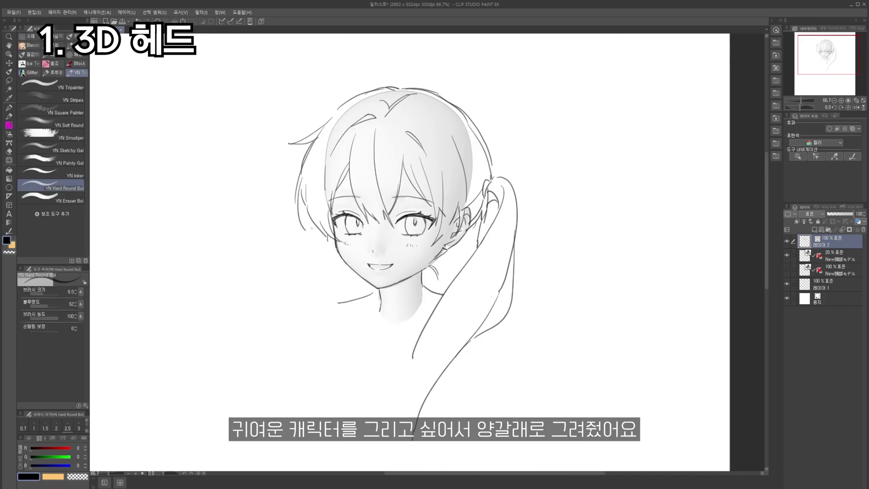
{"action": "key", "text": "ctrl+z"}
- Refine the bangs with additional hair strands while the canvas is mirrored
{"action": "key", "text": "h"}
{"action": "key", "text": "e"}
{"action": "key", "text": "b"}
{"action": "left_click_drag", "start_coordinate": [403, 101], "coordinate": [365, 152]}
{"action": "left_click_drag", "start_coordinate": [366, 156], "coordinate": [362, 185]}
{"action": "key", "text": "h"}
- Sketch the sailor collar and shoulders below the neck, plus the side locks of hair
{"action": "left_click_drag", "start_coordinate": [375, 296], "coordinate": [361, 286]}
{"action": "left_click_drag", "start_coordinate": [389, 357], "coordinate": [356, 395]}
{"action": "left_click_drag", "start_coordinate": [410, 276], "coordinate": [422, 295]}
{"action": "mouse_move", "coordinate": [382, 319]}
{"action": "left_mouse_down"}
{"action": "mouse_move", "coordinate": [408, 316]}
{"action": "mouse_move", "coordinate": [391, 350]}
{"action": "left_mouse_up"}
{"action": "scroll", "coordinate": [357, 184], "scroll_direction": "down", "scroll_amount": 1}
{"action": "left_click_drag", "start_coordinate": [352, 304], "coordinate": [377, 311]}
{"action": "left_click_drag", "start_coordinate": [389, 319], "coordinate": [394, 390]}
{"action": "left_click_drag", "start_coordinate": [415, 162], "coordinate": [410, 246]}
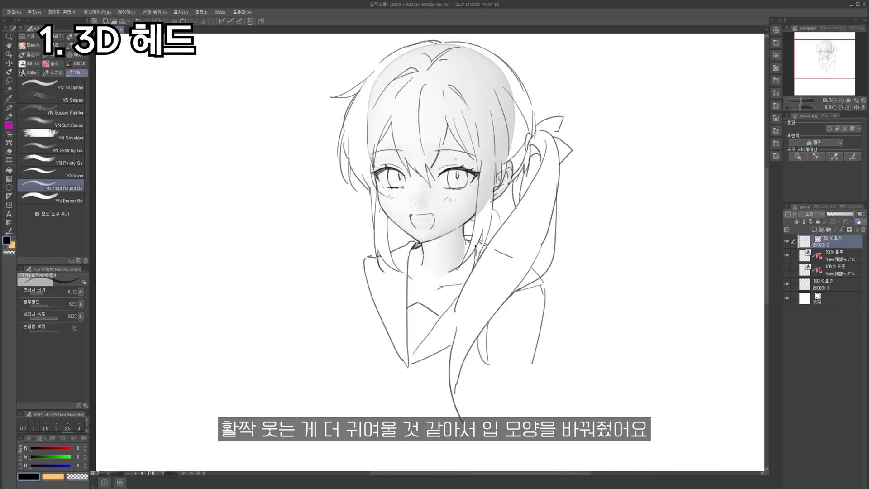
- Sketch the short sleeve and lowered arm on the pigtail side of the body
{"action": "key", "text": "h"}
{"action": "key", "text": "h"}
{"action": "scroll", "coordinate": [307, 278], "scroll_direction": "down", "scroll_amount": 1}
{"action": "mouse_move", "coordinate": [447, 284]}
{"action": "left_mouse_down"}
{"action": "mouse_move", "coordinate": [472, 273]}
{"action": "mouse_move", "coordinate": [466, 325]}
{"action": "left_mouse_up"}
{"action": "left_click_drag", "start_coordinate": [465, 334], "coordinate": [459, 361]}
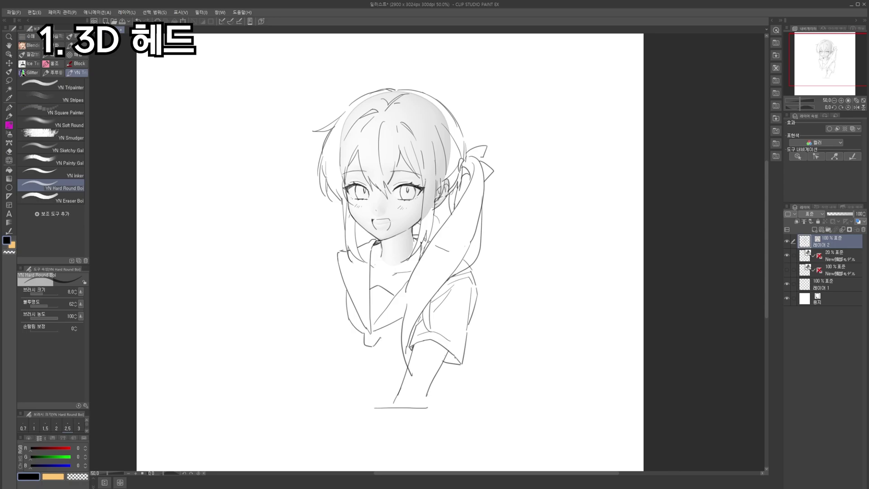
- Sketch the hanging ends of the sailor neckerchief and check the drawing mirrored
{"action": "left_click_drag", "start_coordinate": [368, 325], "coordinate": [359, 399]}
{"action": "left_click_drag", "start_coordinate": [376, 327], "coordinate": [365, 405]}
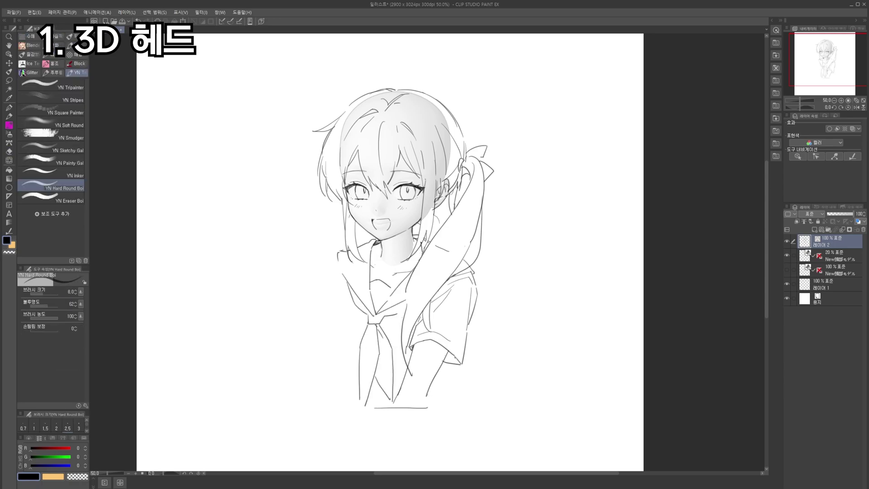
{"action": "key", "text": "h"}
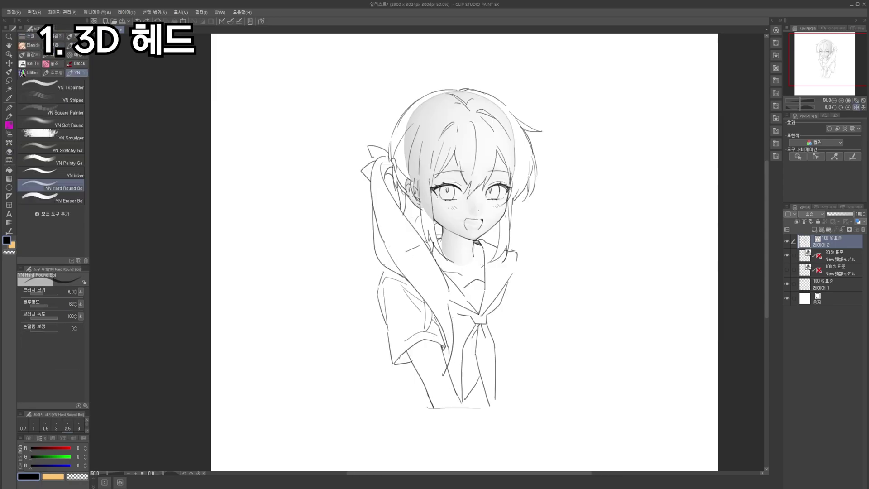
{"action": "key", "text": "h"}
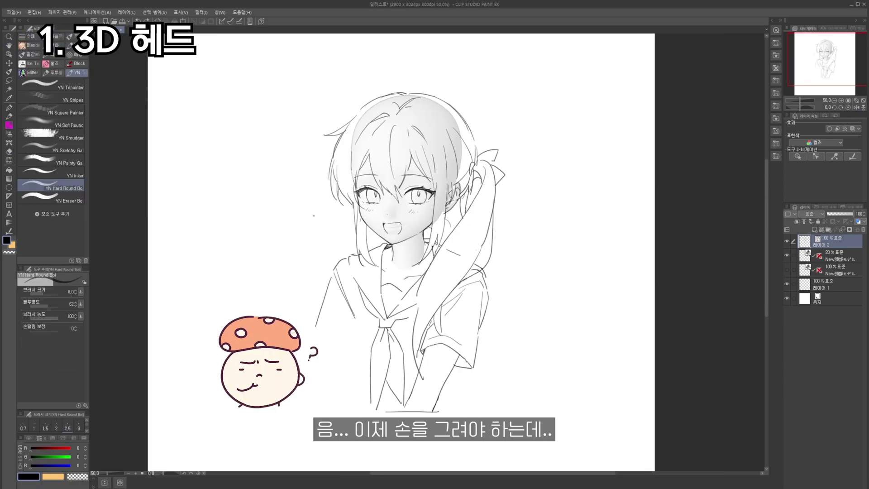
- Sketch the side of the torso, checking the figure in mirrored view
{"action": "key", "text": "h"}
{"action": "mouse_move", "coordinate": [346, 327]}
{"action": "left_mouse_down"}
{"action": "mouse_move", "coordinate": [363, 405]}
{"action": "mouse_move", "coordinate": [382, 401]}
{"action": "left_mouse_up"}
{"action": "key", "text": "h"}
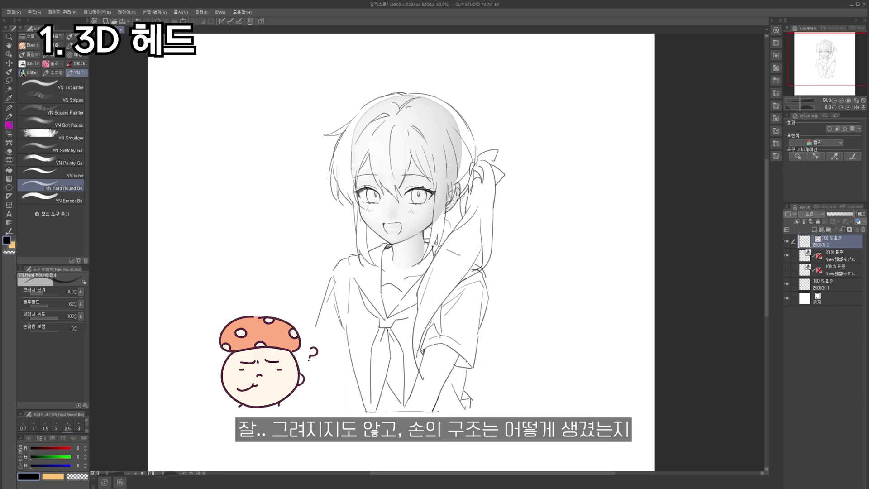
{"action": "key", "text": "h"}
{"action": "key", "text": "h"}
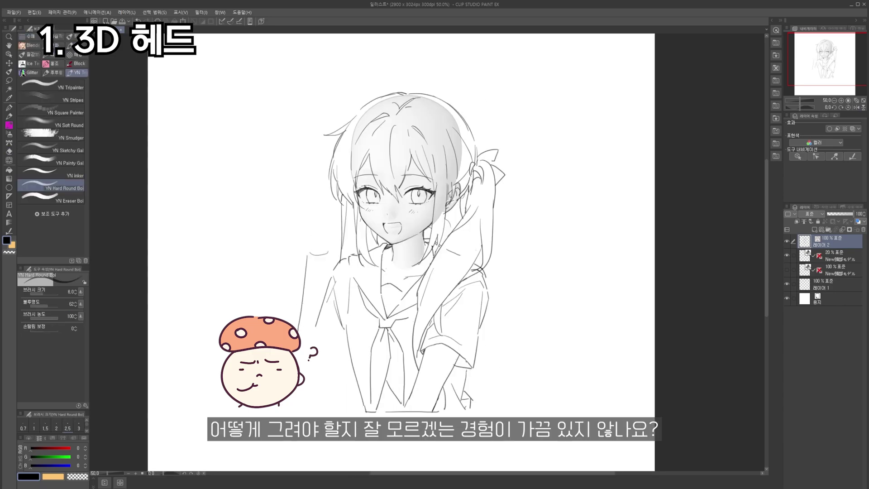
- Undo the last stroke and sketch the raised arm with its sleeve, leaving the hand open
{"action": "key", "text": "ctrl+z"}
{"action": "left_click_drag", "start_coordinate": [325, 332], "coordinate": [337, 364]}
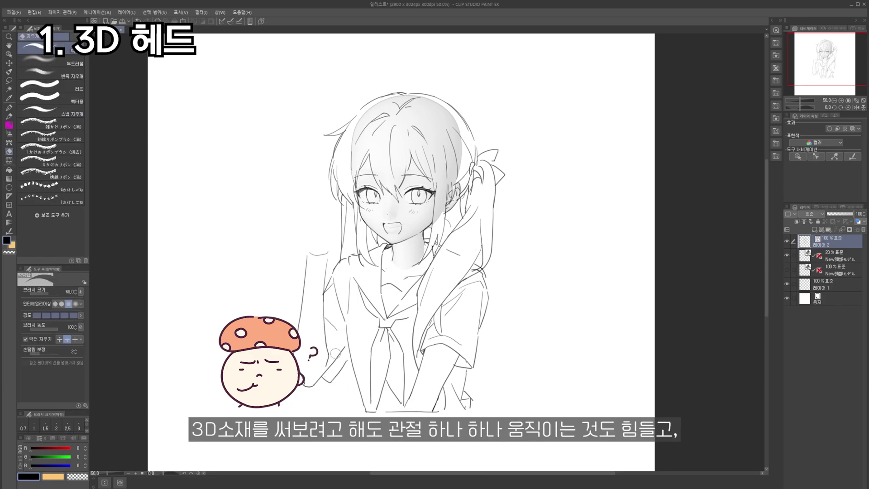
{"action": "key", "text": "h"}
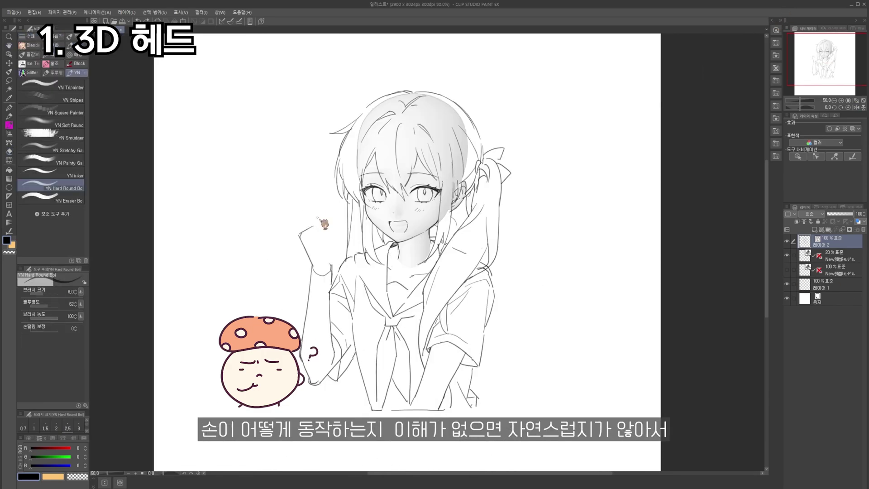
{"action": "key", "text": "h"}
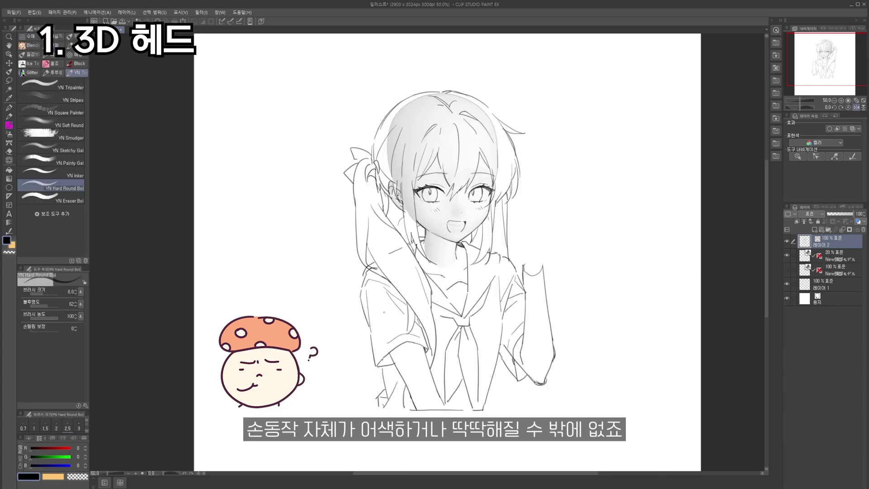
- Select the mouth with the lasso, transform it slightly and clear the selection
{"action": "key", "text": "h"}
{"action": "left_click", "coordinate": [9, 81]}
{"action": "left_click_drag", "start_coordinate": [387, 219], "coordinate": [407, 219]}
{"action": "key", "text": "ctrl+t"}
{"action": "left_click", "coordinate": [385, 248]}
{"action": "key", "text": "ctrl+d"}
{"action": "key", "text": "e"}
{"action": "key", "text": "p"}
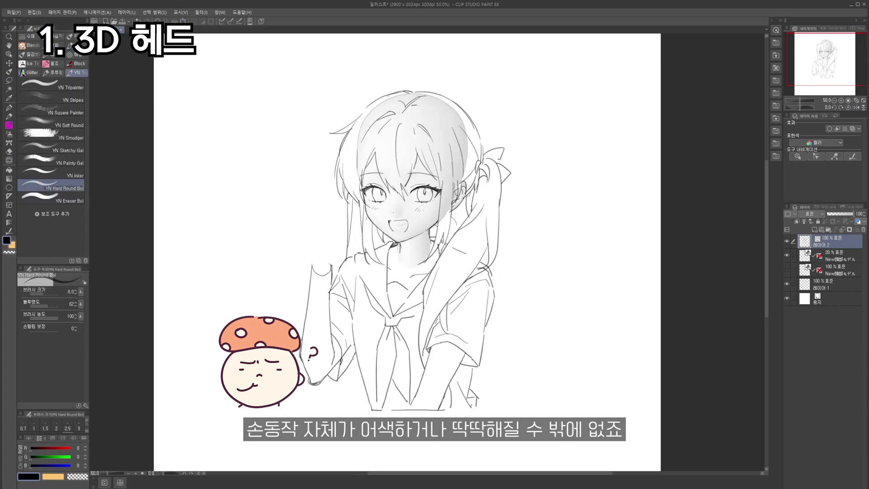
{"action": "key", "text": "e"}
{"action": "key", "text": "p"}
{"action": "key", "text": "e"}
{"action": "key", "text": "b"}
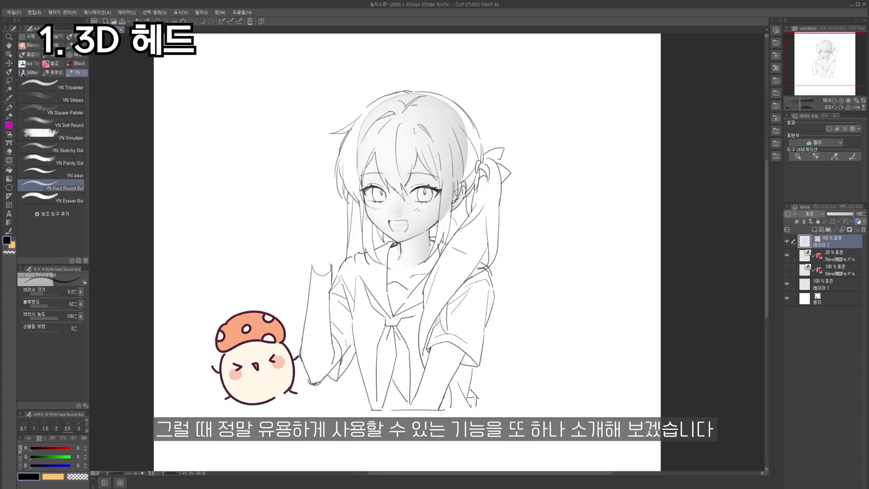
- Start the camera Hand Scanner on the 3D drawing figure and set it to apply to the right hand
{"action": "left_click", "coordinate": [776, 55]}
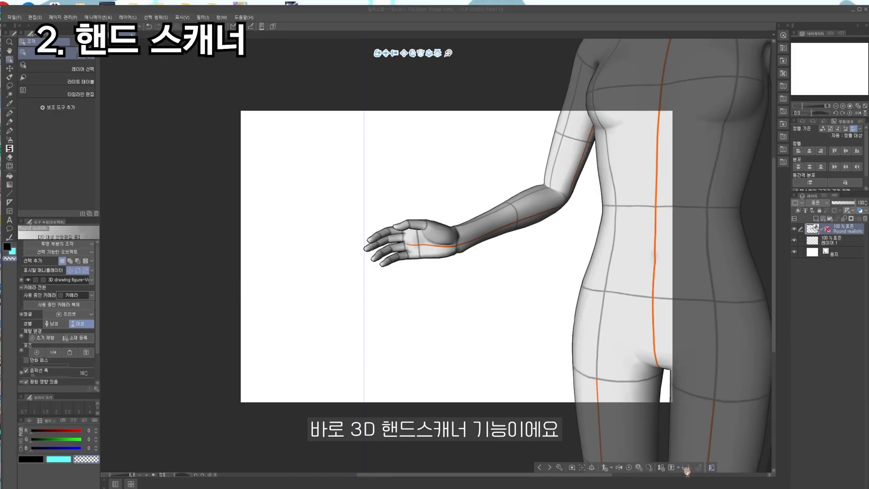
{"action": "left_click", "coordinate": [678, 468]}
{"action": "left_click", "coordinate": [691, 457]}
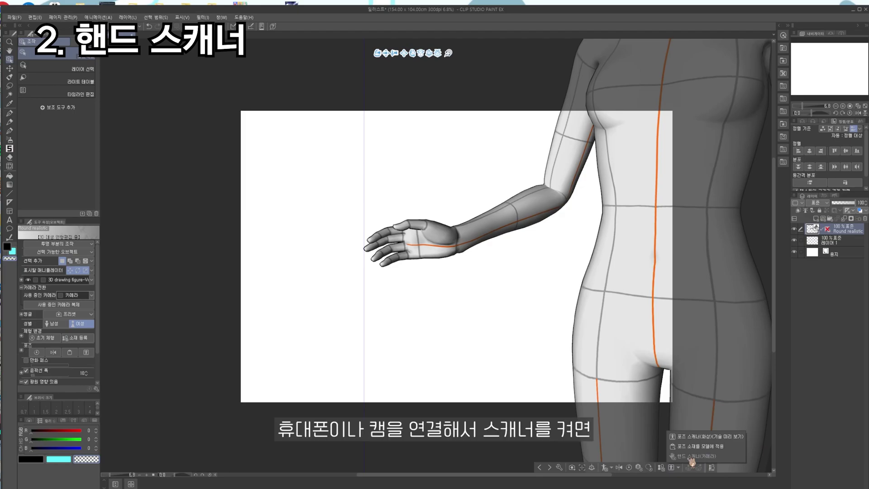
{"action": "left_click_drag", "start_coordinate": [591, 221], "coordinate": [247, 296]}
{"action": "left_click", "coordinate": [323, 355]}
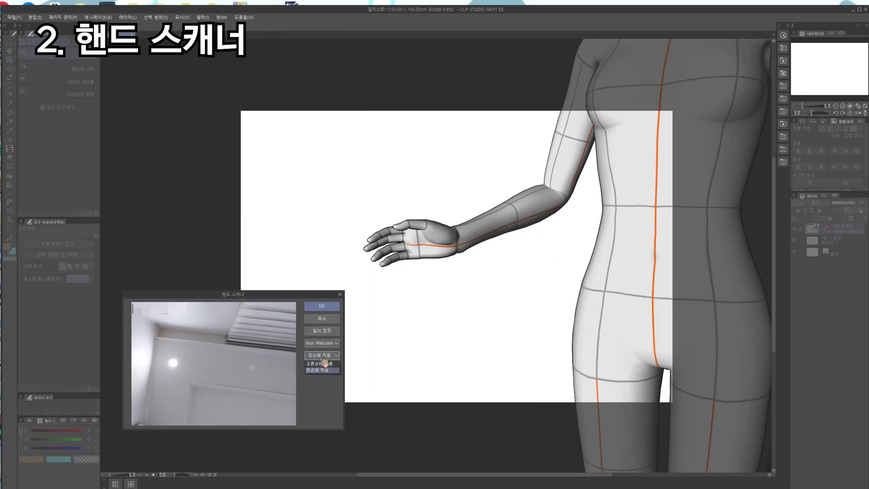
{"action": "left_click", "coordinate": [325, 364]}
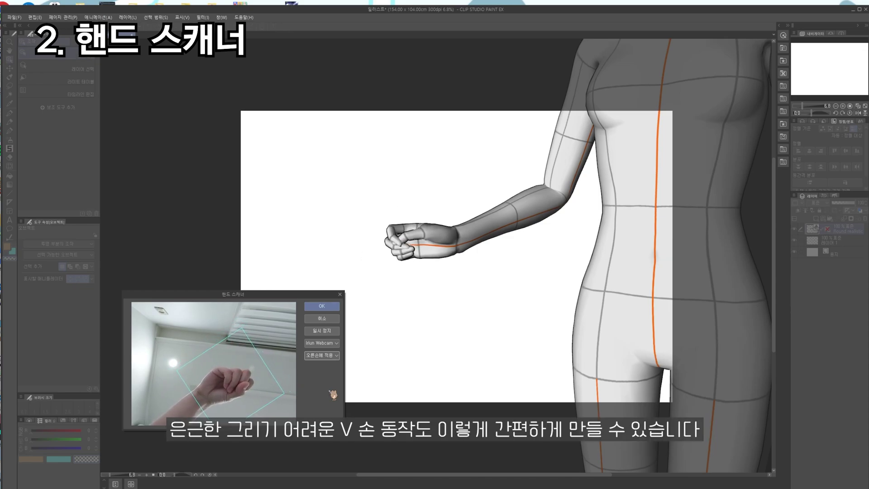
- Accept the scanned pose for the figure's right hand, adjust its wrist angle slightly and clear the part selection
{"action": "left_click", "coordinate": [322, 307]}
{"action": "left_click", "coordinate": [454, 252]}
{"action": "left_click_drag", "start_coordinate": [458, 250], "coordinate": [468, 233]}
{"action": "left_click", "coordinate": [529, 251]}
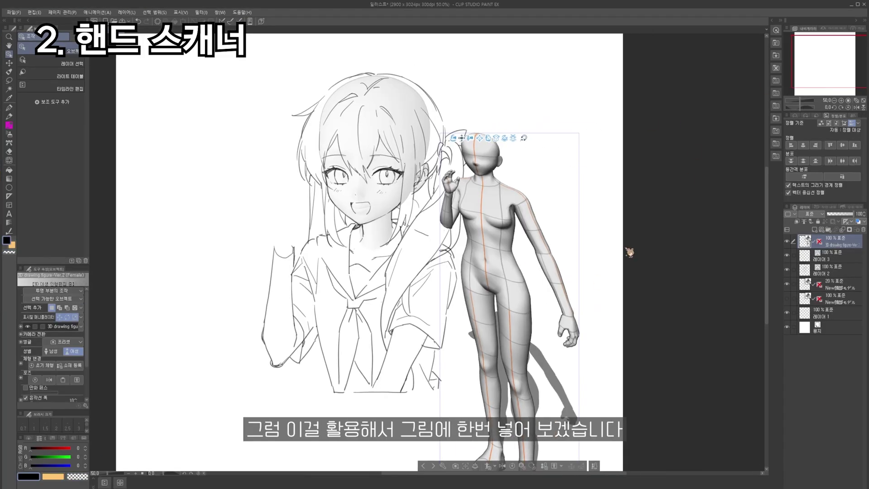
- Adjust the 3D figure beside the girl sketch and capture an open raised-hand pose with the Hand Scanner
{"action": "mouse_move", "coordinate": [516, 128]}
{"action": "left_mouse_down"}
{"action": "mouse_move", "coordinate": [472, 126]}
{"action": "mouse_move", "coordinate": [508, 126]}
{"action": "mouse_move", "coordinate": [488, 119]}
{"action": "left_mouse_up"}
{"action": "left_click_drag", "start_coordinate": [425, 114], "coordinate": [447, 119]}
{"action": "left_click", "coordinate": [571, 455]}
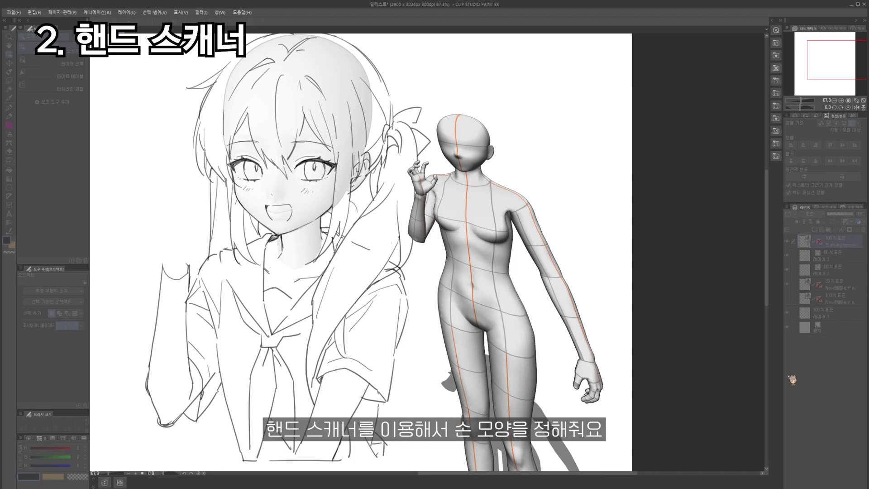
{"action": "left_click", "coordinate": [720, 226]}
{"action": "left_click", "coordinate": [419, 208]}
{"action": "left_click", "coordinate": [574, 175]}
{"action": "scroll", "coordinate": [482, 196], "scroll_direction": "down", "scroll_amount": 4}
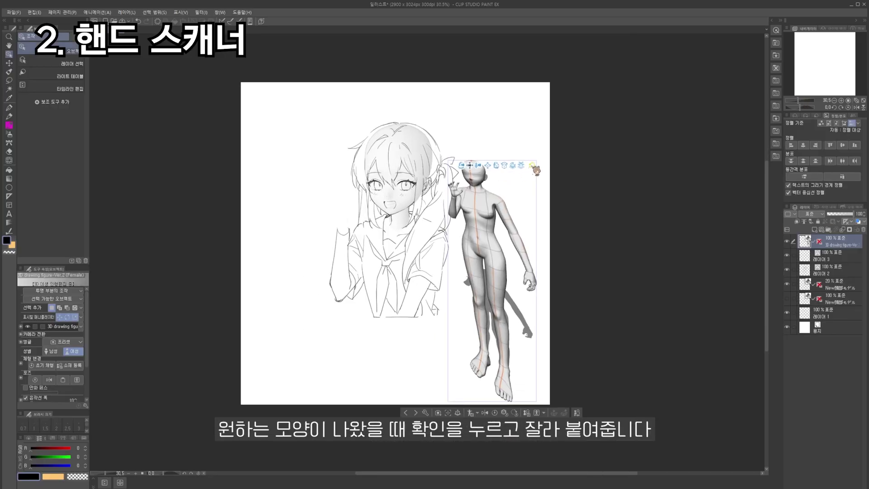
- Place the 3D figure over the girl at matching size and move its layer below sketch layer 레이어 2
{"action": "left_click_drag", "start_coordinate": [520, 165], "coordinate": [416, 175]}
{"action": "left_click_drag", "start_coordinate": [798, 100], "coordinate": [799, 100]}
{"action": "left_click_drag", "start_coordinate": [843, 255], "coordinate": [843, 272]}
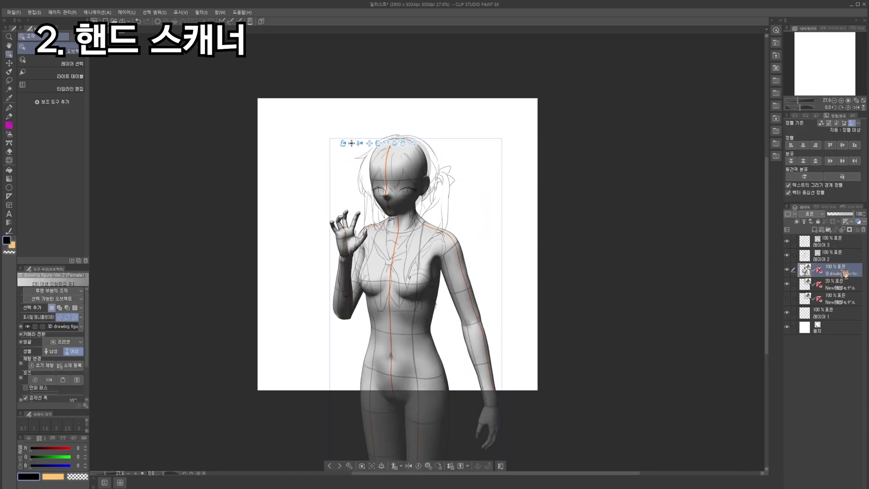
{"action": "left_click_drag", "start_coordinate": [798, 101], "coordinate": [794, 100]}
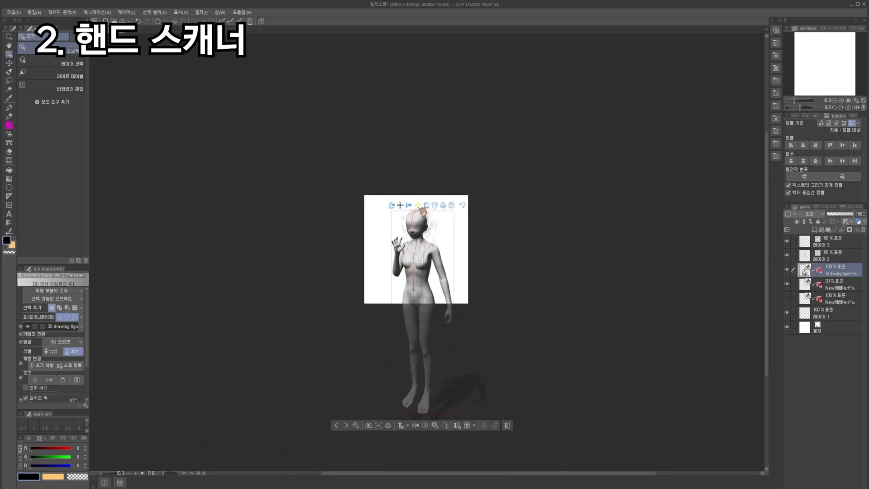
{"action": "scroll", "coordinate": [428, 252], "scroll_direction": "up", "scroll_amount": 4}
{"action": "left_click_drag", "start_coordinate": [374, 125], "coordinate": [387, 135]}
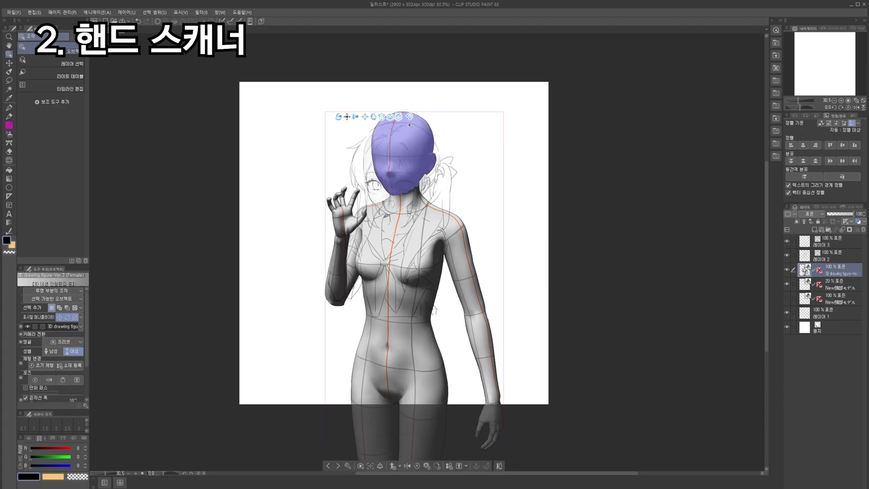
{"action": "scroll", "coordinate": [517, 244], "scroll_direction": "up", "scroll_amount": 2}
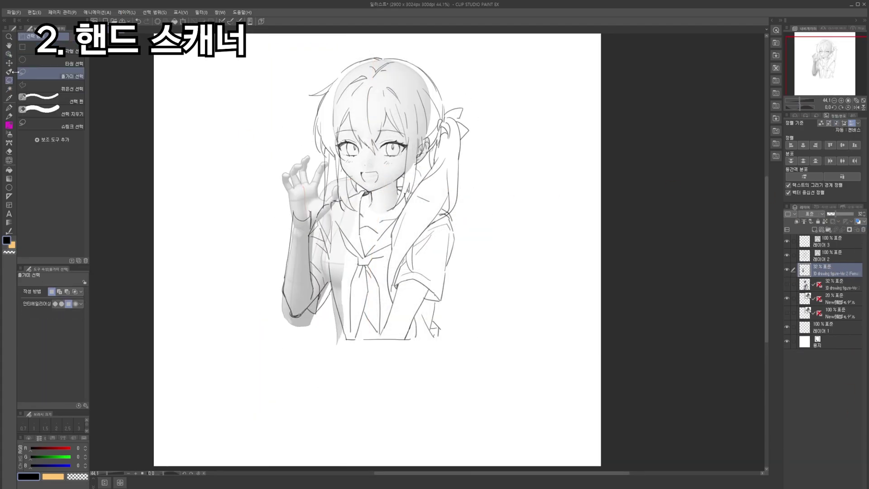
- Transform the 3D arm and hand reference so that it fits the sketched raised arm
{"action": "key", "text": "ctrl+t"}
{"action": "left_click_drag", "start_coordinate": [355, 343], "coordinate": [343, 322]}
{"action": "key", "text": "Return"}
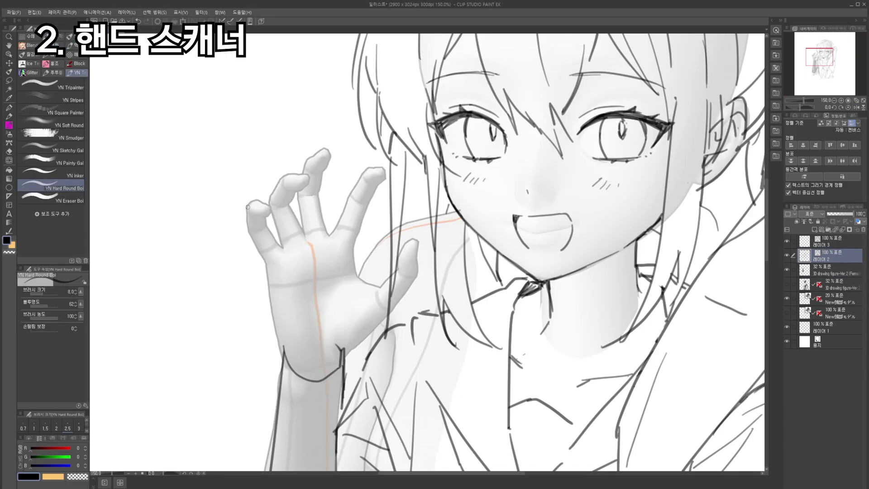
- Trace the fingers, palm, wrist and thumb of the 3D hand on layer 레이어 2, checking in mirrored view
{"action": "left_click_drag", "start_coordinate": [266, 259], "coordinate": [268, 213]}
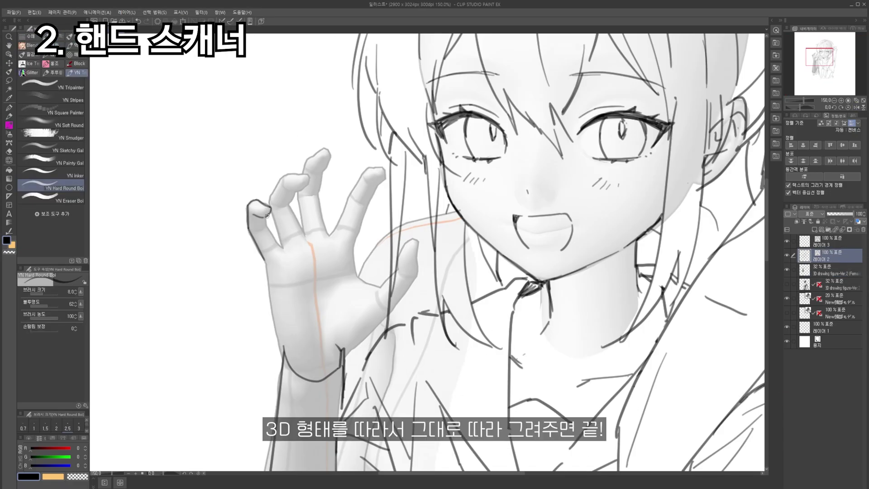
{"action": "left_click_drag", "start_coordinate": [305, 239], "coordinate": [316, 153]}
{"action": "key", "text": "h"}
{"action": "mouse_move", "coordinate": [500, 244]}
{"action": "left_mouse_down"}
{"action": "mouse_move", "coordinate": [471, 174]}
{"action": "mouse_move", "coordinate": [524, 234]}
{"action": "left_mouse_up"}
{"action": "key", "text": "h"}
{"action": "left_click_drag", "start_coordinate": [265, 261], "coordinate": [283, 353]}
{"action": "mouse_move", "coordinate": [301, 369]}
{"action": "left_mouse_down"}
{"action": "mouse_move", "coordinate": [328, 362]}
{"action": "mouse_move", "coordinate": [390, 311]}
{"action": "left_mouse_up"}
{"action": "key", "text": "h"}
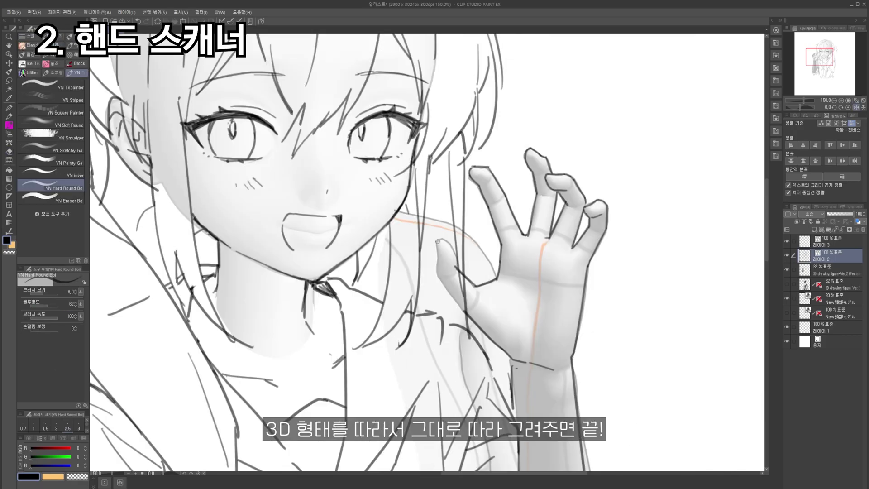
{"action": "left_click_drag", "start_coordinate": [439, 245], "coordinate": [455, 267]}
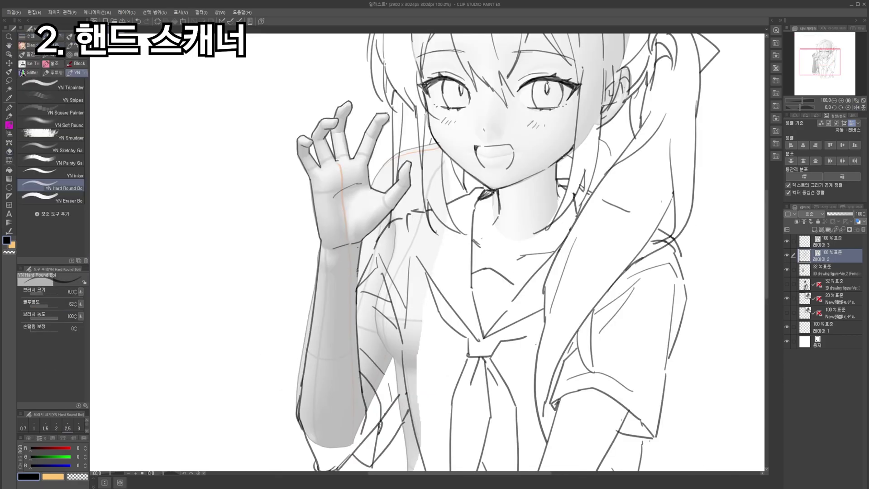
{"action": "key", "text": "ctrl+minus"}
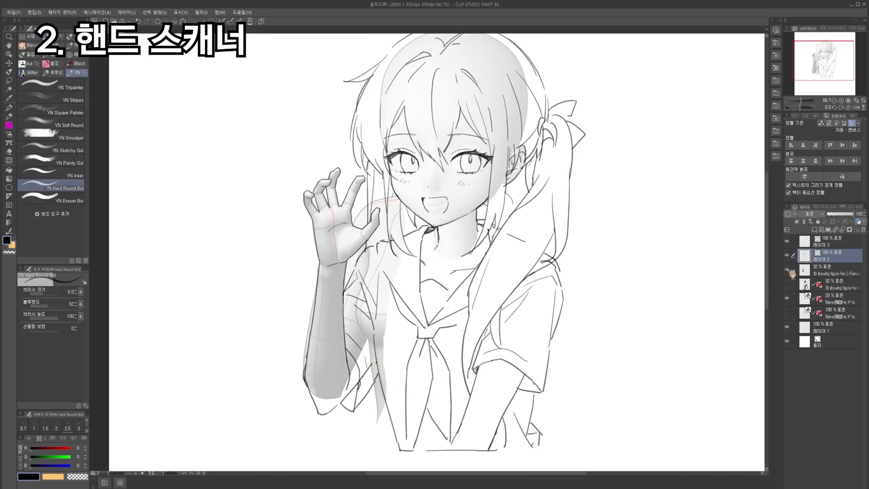
- Hide the 3D hand reference layer and the 20% opacity 3D head layer, leaving only the line art
{"action": "left_click", "coordinate": [786, 270]}
{"action": "scroll", "coordinate": [289, 199], "scroll_direction": "up", "scroll_amount": 1}
{"action": "scroll", "coordinate": [316, 221], "scroll_direction": "down", "scroll_amount": 2}
{"action": "scroll", "coordinate": [317, 221], "scroll_direction": "up", "scroll_amount": 2}
{"action": "scroll", "coordinate": [280, 222], "scroll_direction": "down", "scroll_amount": 1}
{"action": "left_click", "coordinate": [786, 299]}
{"action": "scroll", "coordinate": [348, 286], "scroll_direction": "down", "scroll_amount": 1}
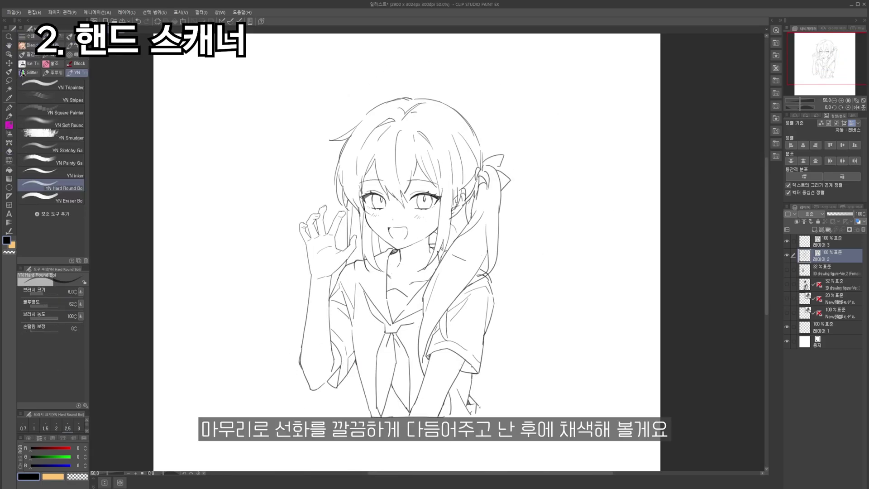
- Examine the girl's line art in mirrored view and at several zoom levels for lines that need cleaning
{"action": "key", "text": "h"}
{"action": "key", "text": "h"}
{"action": "key", "text": "ctrl+plus"}
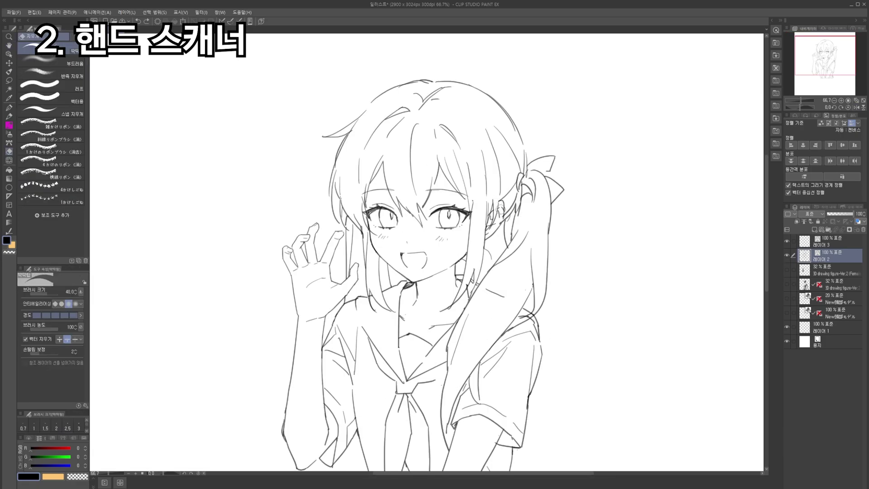
{"action": "scroll", "coordinate": [335, 197], "scroll_direction": "up", "scroll_amount": 1}
{"action": "scroll", "coordinate": [348, 190], "scroll_direction": "down", "scroll_amount": 2}
{"action": "scroll", "coordinate": [325, 204], "scroll_direction": "up", "scroll_amount": 2}
{"action": "scroll", "coordinate": [326, 203], "scroll_direction": "down", "scroll_amount": 2}
{"action": "scroll", "coordinate": [424, 184], "scroll_direction": "up", "scroll_amount": 2}
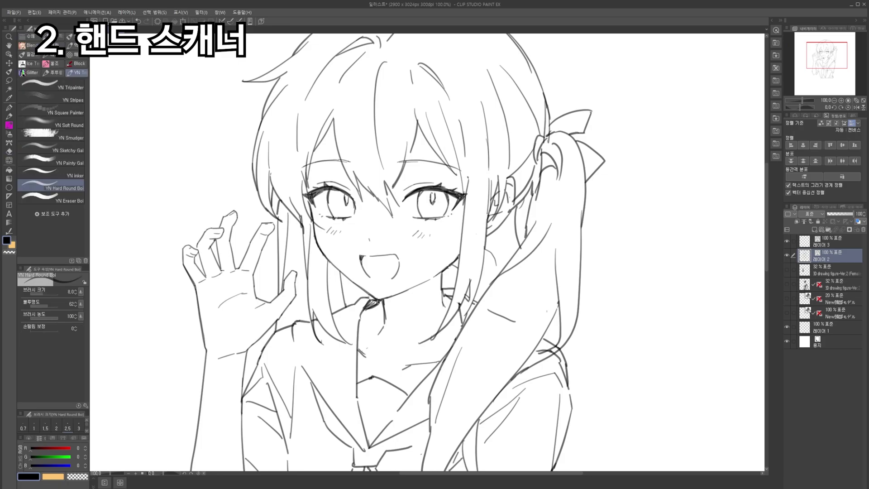
{"action": "scroll", "coordinate": [421, 192], "scroll_direction": "down", "scroll_amount": 2}
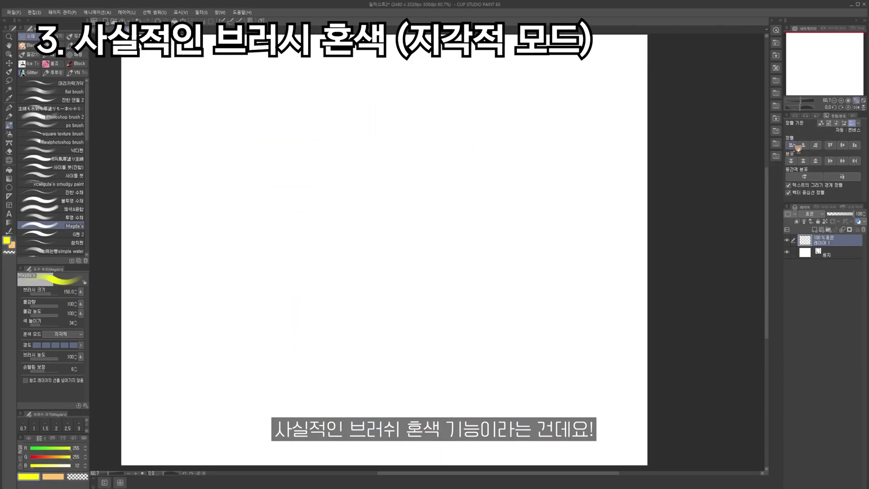
- Paint a yellow circle near the top of the blank canvas and a blue circle beside it
{"action": "mouse_move", "coordinate": [370, 107]}
{"action": "left_mouse_down"}
{"action": "mouse_move", "coordinate": [359, 107]}
{"action": "mouse_move", "coordinate": [369, 98]}
{"action": "left_mouse_up"}
{"action": "mouse_move", "coordinate": [70, 448]}
{"action": "left_mouse_down"}
{"action": "mouse_move", "coordinate": [29, 451]}
{"action": "mouse_move", "coordinate": [70, 465]}
{"action": "left_mouse_up"}
{"action": "left_click", "coordinate": [30, 457]}
{"action": "left_click", "coordinate": [44, 456]}
{"action": "left_click_drag", "start_coordinate": [447, 101], "coordinate": [441, 113]}
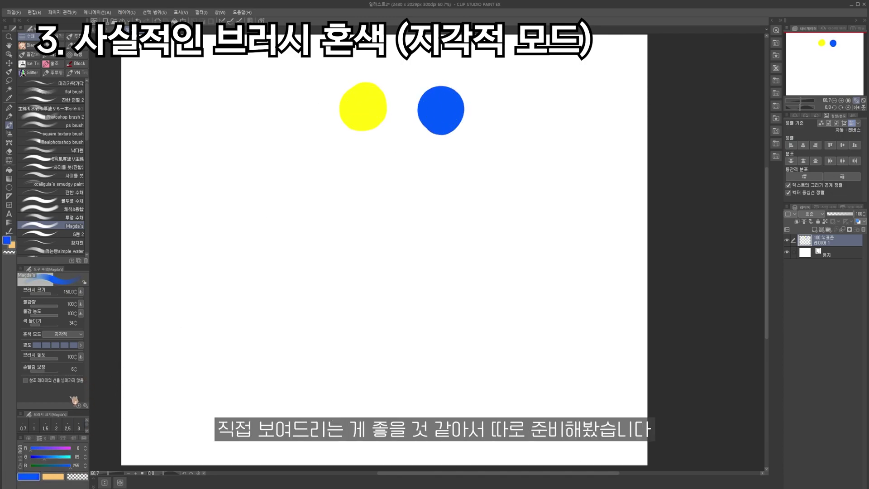
- Sample the yellow, set the brush's colour mixing mode to Standard (표준) and paint two tall yellow ovals
{"action": "left_click", "coordinate": [375, 119], "text": "alt"}
{"action": "mouse_move", "coordinate": [333, 203]}
{"action": "left_mouse_down"}
{"action": "mouse_move", "coordinate": [338, 258]}
{"action": "mouse_move", "coordinate": [349, 268]}
{"action": "left_mouse_up"}
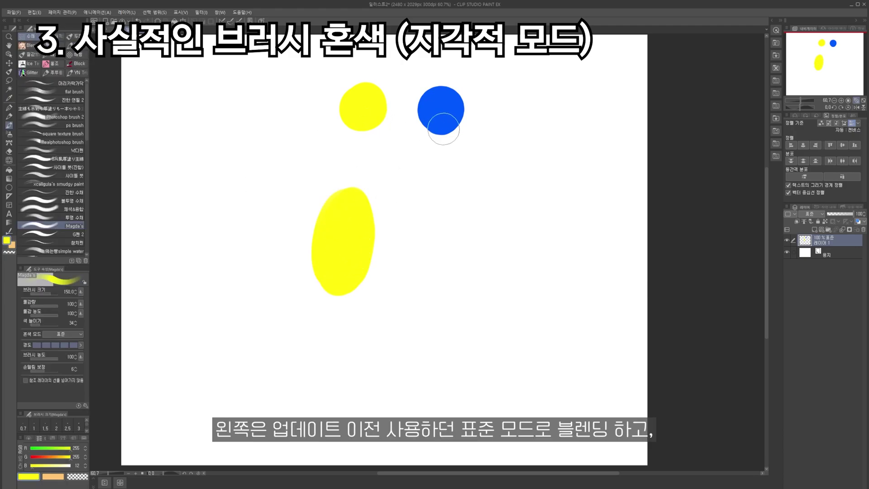
{"action": "key", "text": "alt"}
{"action": "mouse_move", "coordinate": [435, 199]}
{"action": "left_mouse_down"}
{"action": "mouse_move", "coordinate": [449, 202]}
{"action": "mouse_move", "coordinate": [430, 252]}
{"action": "left_mouse_up"}
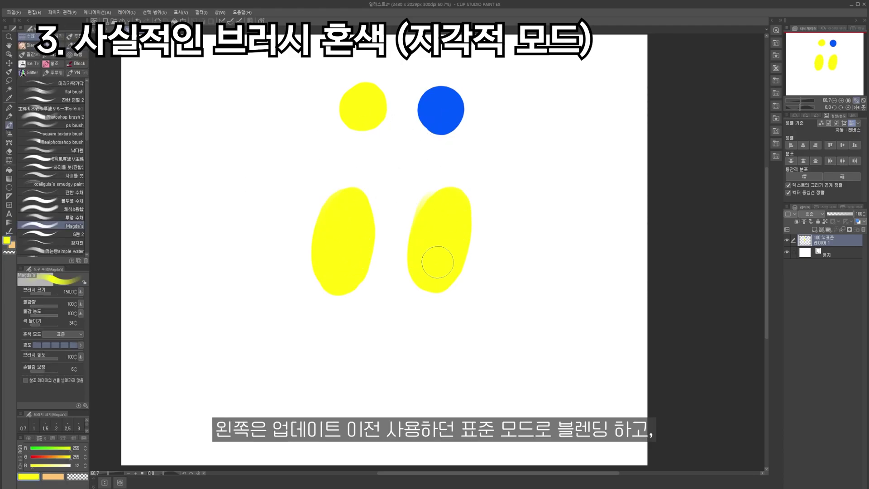
- Set the colour to near-black and the brush size to 10, and handwrite the labels 표준 and 지각적 above the ovals
{"action": "left_click_drag", "start_coordinate": [48, 456], "coordinate": [30, 457]}
{"action": "left_click", "coordinate": [30, 448]}
{"action": "key", "text": "bracketleft"}
{"action": "key", "text": "bracketleft"}
{"action": "key", "text": "bracketleft"}
{"action": "key", "text": "bracketleft"}
{"action": "key", "text": "bracketleft"}
{"action": "key", "text": "bracketleft"}
{"action": "key", "text": "bracketleft"}
{"action": "key", "text": "bracketleft"}
{"action": "key", "text": "bracketleft"}
{"action": "key", "text": "bracketleft"}
{"action": "key", "text": "bracketleft"}
{"action": "key", "text": "bracketleft"}
{"action": "key", "text": "bracketleft"}
{"action": "key", "text": "bracketleft"}
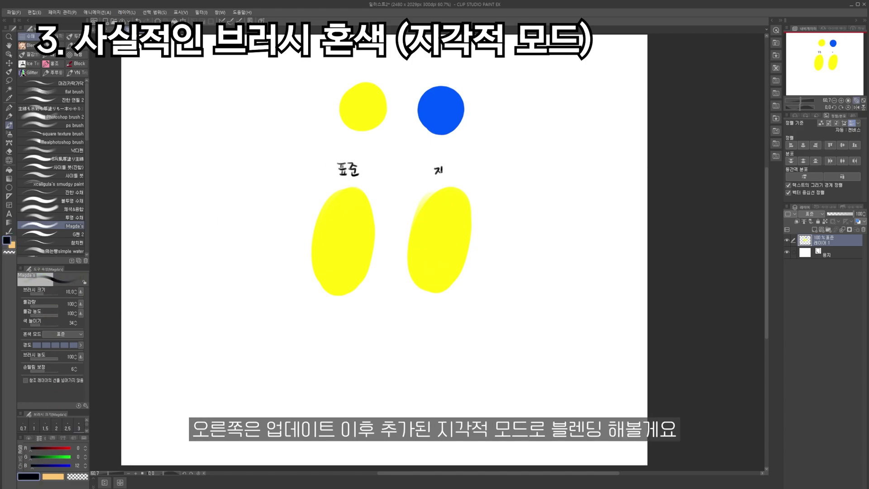
- Blend sampled blue into the oval under 표준 in Standard mode and the one under 지각적 in Perceptual mode
{"action": "left_click", "coordinate": [434, 115], "text": "alt"}
{"action": "mouse_move", "coordinate": [334, 335]}
{"action": "left_mouse_down"}
{"action": "mouse_move", "coordinate": [344, 245]}
{"action": "mouse_move", "coordinate": [325, 251]}
{"action": "mouse_move", "coordinate": [335, 286]}
{"action": "mouse_move", "coordinate": [351, 303]}
{"action": "mouse_move", "coordinate": [334, 328]}
{"action": "mouse_move", "coordinate": [339, 285]}
{"action": "left_mouse_up"}
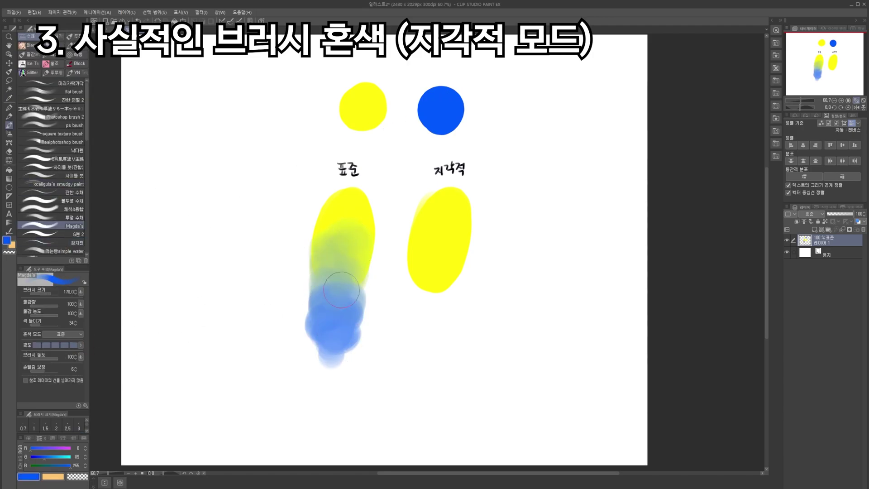
{"action": "mouse_move", "coordinate": [429, 345]}
{"action": "left_mouse_down"}
{"action": "mouse_move", "coordinate": [436, 246]}
{"action": "mouse_move", "coordinate": [458, 227]}
{"action": "mouse_move", "coordinate": [428, 260]}
{"action": "mouse_move", "coordinate": [439, 288]}
{"action": "mouse_move", "coordinate": [424, 304]}
{"action": "mouse_move", "coordinate": [441, 332]}
{"action": "mouse_move", "coordinate": [436, 351]}
{"action": "mouse_move", "coordinate": [437, 321]}
{"action": "mouse_move", "coordinate": [423, 336]}
{"action": "left_mouse_up"}
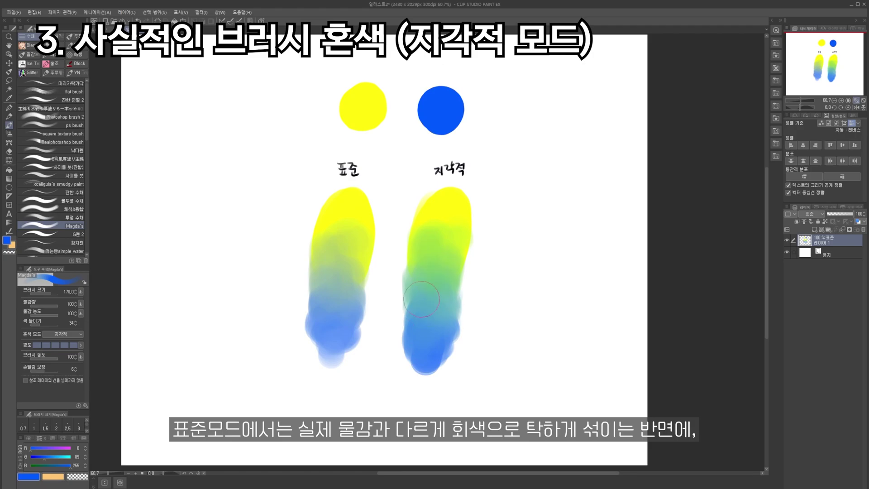
{"action": "mouse_move", "coordinate": [423, 255]}
{"action": "left_mouse_down"}
{"action": "mouse_move", "coordinate": [443, 296]}
{"action": "mouse_move", "coordinate": [449, 216]}
{"action": "mouse_move", "coordinate": [436, 260]}
{"action": "mouse_move", "coordinate": [468, 324]}
{"action": "left_mouse_up"}
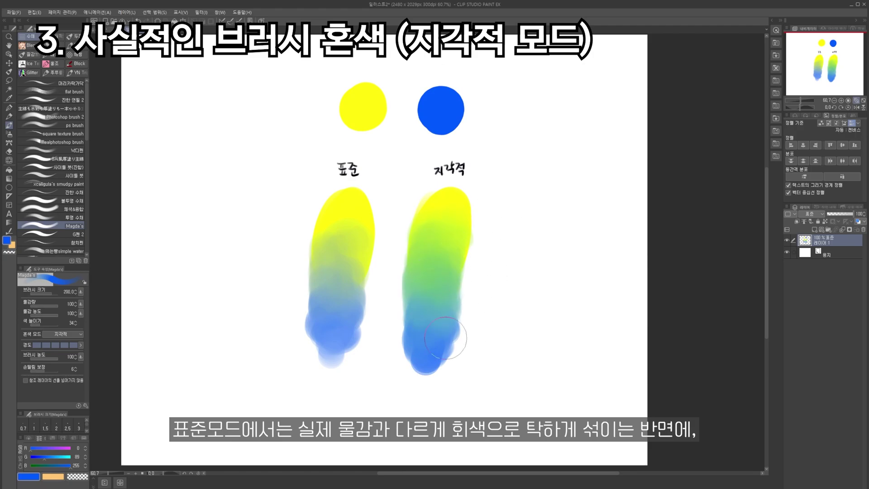
- Smooth the yellow-to-blue blend under 표준 in Standard mode, using yellow and blue sampled from the canvas
{"action": "left_click", "coordinate": [355, 227], "text": "alt"}
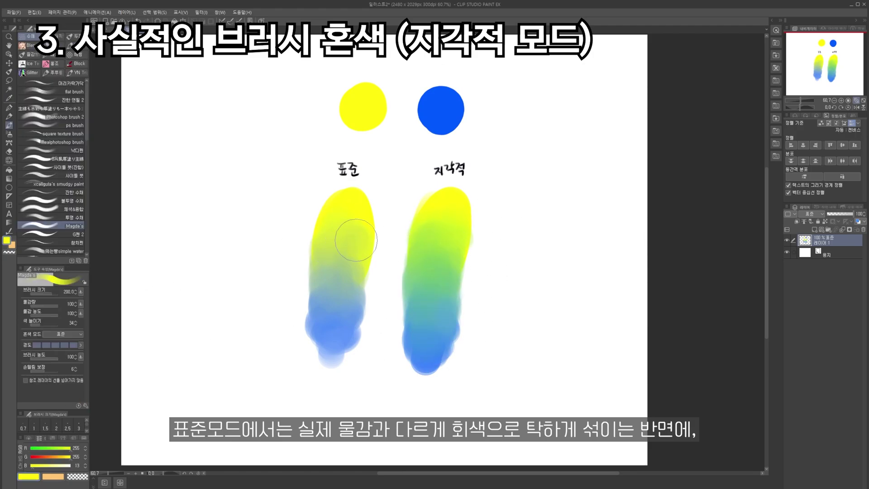
{"action": "mouse_move", "coordinate": [355, 239]}
{"action": "left_mouse_down"}
{"action": "mouse_move", "coordinate": [344, 293]}
{"action": "mouse_move", "coordinate": [328, 263]}
{"action": "mouse_move", "coordinate": [340, 346]}
{"action": "mouse_move", "coordinate": [329, 324]}
{"action": "mouse_move", "coordinate": [333, 349]}
{"action": "mouse_move", "coordinate": [341, 328]}
{"action": "left_mouse_up"}
{"action": "left_click", "coordinate": [333, 317], "text": "alt"}
{"action": "left_click", "coordinate": [441, 110], "text": "alt"}
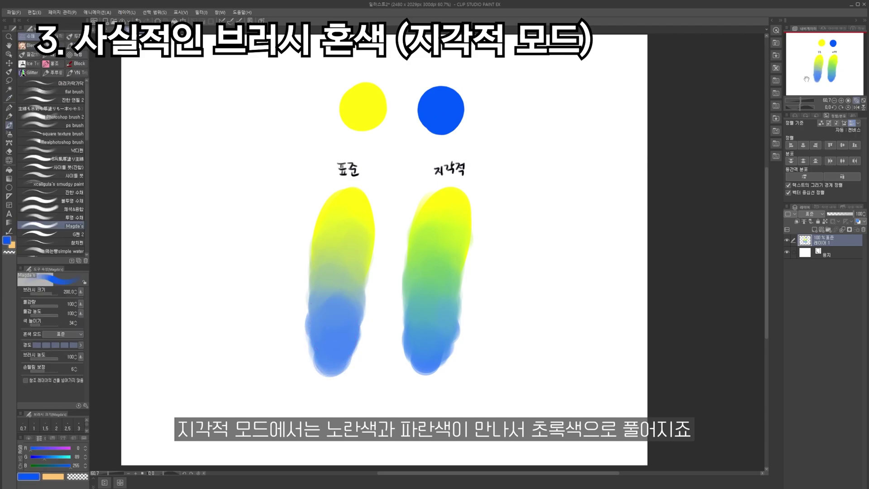
- Handwrite the note 색이 더 선명하고 채도가 낮아지지 않는다. beside the 지각적 blend with a dark brush of size 8
{"action": "left_click_drag", "start_coordinate": [503, 212], "coordinate": [505, 219]}
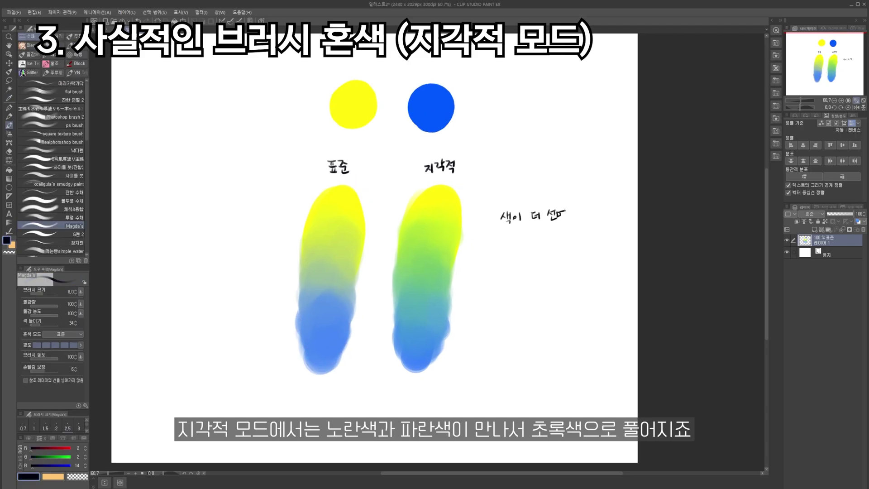
{"action": "left_click_drag", "start_coordinate": [565, 208], "coordinate": [566, 215]}
{"action": "left_click_drag", "start_coordinate": [564, 216], "coordinate": [564, 217]}
{"action": "left_click_drag", "start_coordinate": [569, 212], "coordinate": [574, 211]}
{"action": "left_click_drag", "start_coordinate": [571, 214], "coordinate": [572, 215]}
{"action": "left_click_drag", "start_coordinate": [576, 209], "coordinate": [577, 219]}
{"action": "left_click_drag", "start_coordinate": [577, 214], "coordinate": [580, 214]}
{"action": "left_click_drag", "start_coordinate": [581, 211], "coordinate": [585, 214]}
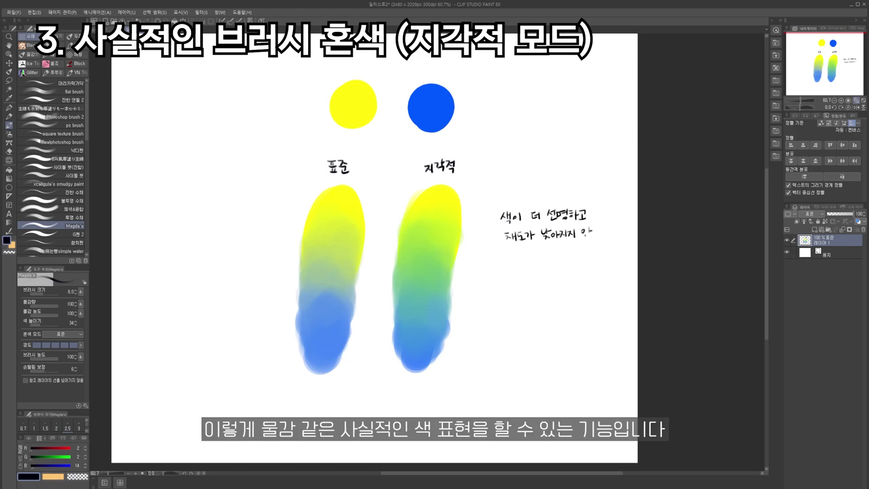
- Mark the 지각적 label with a red star and wavy underline, and handwrite 노랑+파랑이 섞여 초록색이 나옴 in near-black beside its blend
{"action": "left_click", "coordinate": [70, 448]}
{"action": "mouse_move", "coordinate": [409, 162]}
{"action": "left_mouse_down"}
{"action": "mouse_move", "coordinate": [417, 155]}
{"action": "mouse_move", "coordinate": [410, 164]}
{"action": "left_mouse_up"}
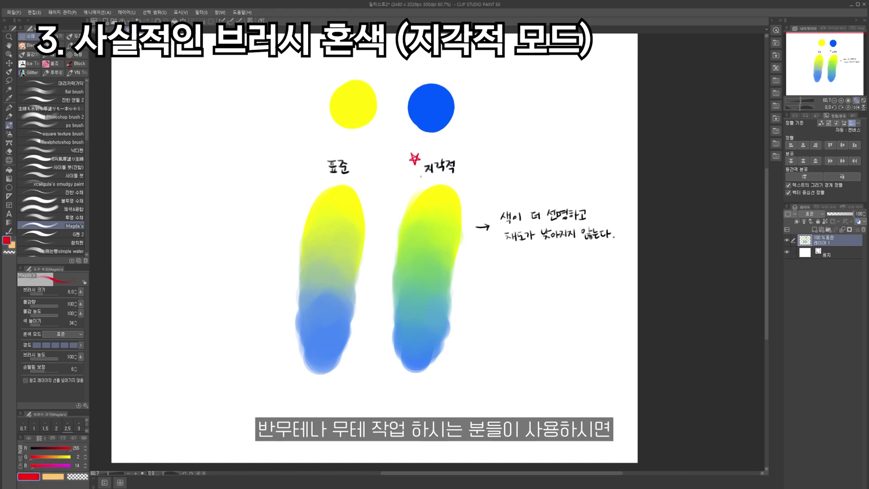
{"action": "left_click", "coordinate": [30, 447]}
{"action": "left_click_drag", "start_coordinate": [480, 260], "coordinate": [484, 262]}
{"action": "left_click_drag", "start_coordinate": [482, 263], "coordinate": [482, 267]}
{"action": "left_click_drag", "start_coordinate": [479, 267], "coordinate": [486, 266]}
{"action": "left_click_drag", "start_coordinate": [485, 261], "coordinate": [488, 264]}
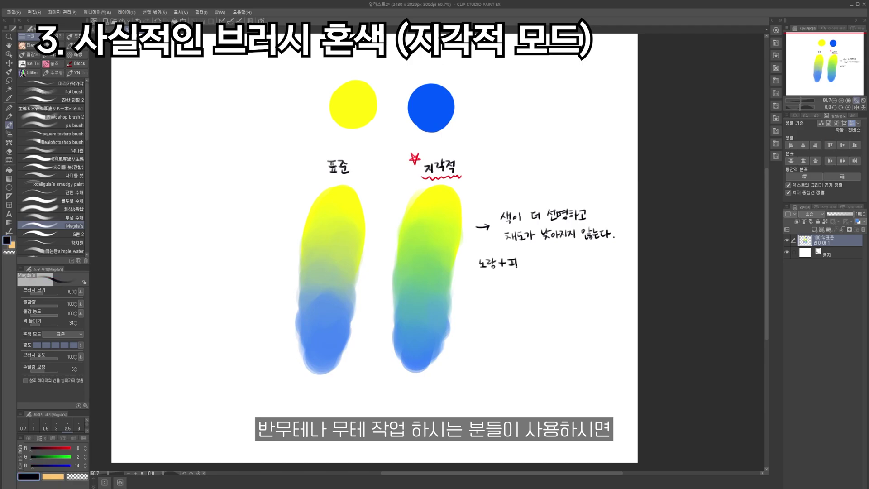
{"action": "left_click_drag", "start_coordinate": [548, 257], "coordinate": [553, 267]}
{"action": "left_click_drag", "start_coordinate": [554, 257], "coordinate": [557, 268]}
{"action": "left_click_drag", "start_coordinate": [560, 258], "coordinate": [567, 265]}
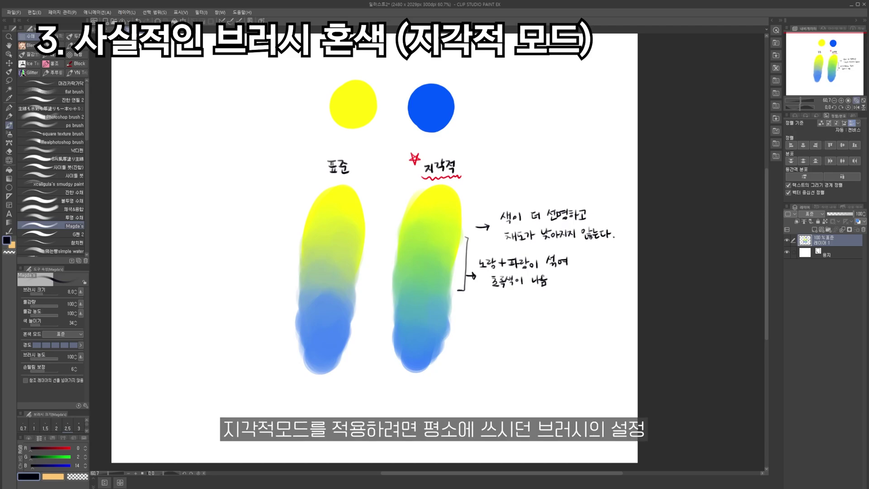
{"action": "left_click", "coordinate": [281, 397]}
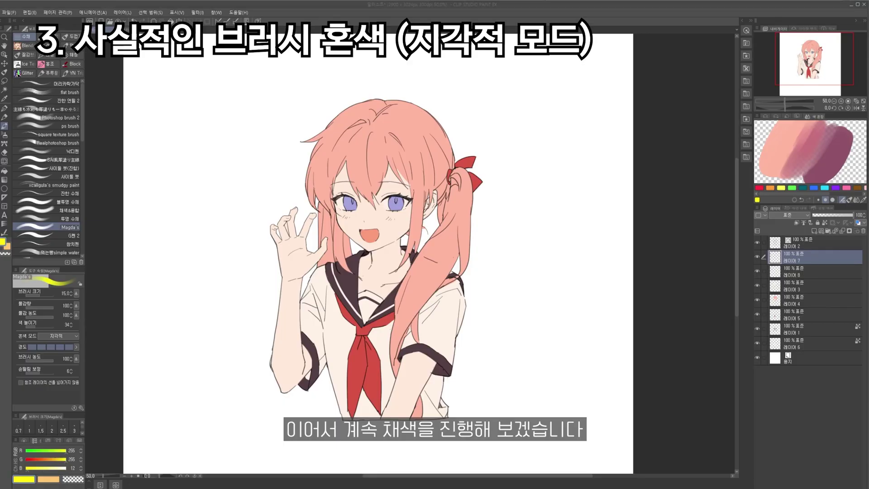
- Shade the ponytail on layer 레이어 4, and paint the neck shadow on a Multiply layer above the colour folder
{"action": "left_click", "coordinate": [796, 300]}
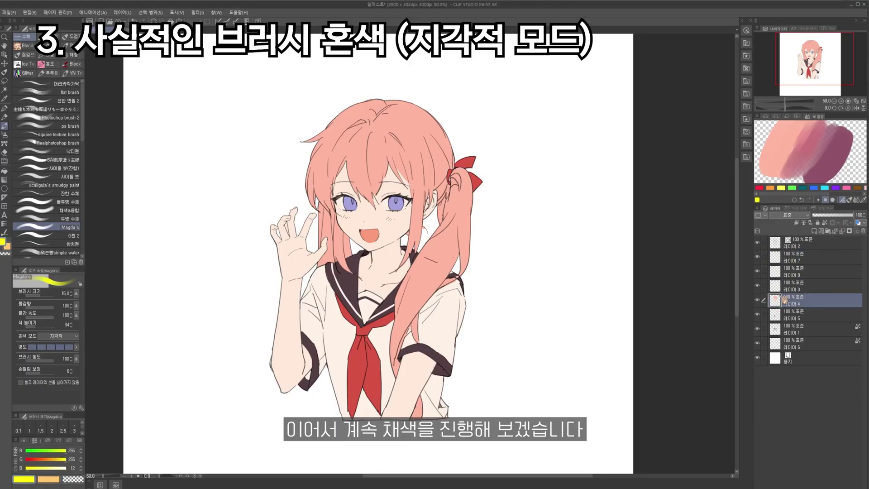
{"action": "key", "text": "b"}
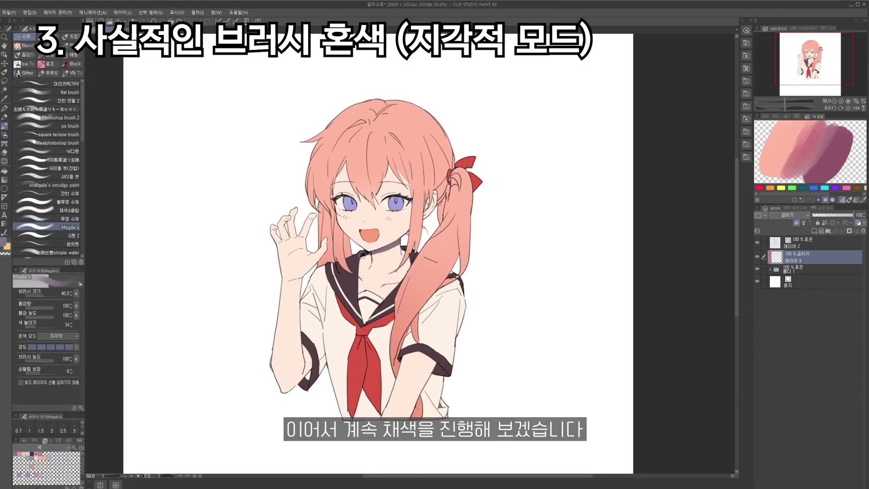
{"action": "left_click_drag", "start_coordinate": [362, 271], "coordinate": [407, 251]}
{"action": "mouse_move", "coordinate": [346, 238]}
{"action": "left_mouse_down"}
{"action": "mouse_move", "coordinate": [355, 270]}
{"action": "mouse_move", "coordinate": [407, 263]}
{"action": "left_mouse_up"}
- Enlarge the brush and paint grey-toned shadows on the sleeves, beneath the ponytail and along the raised arm
{"action": "key", "text": "]"}
{"action": "key", "text": "]"}
{"action": "key", "text": "]"}
{"action": "left_click_drag", "start_coordinate": [427, 375], "coordinate": [441, 414]}
{"action": "left_click_drag", "start_coordinate": [405, 357], "coordinate": [437, 374]}
{"action": "mouse_move", "coordinate": [462, 312]}
{"action": "left_mouse_down"}
{"action": "mouse_move", "coordinate": [457, 334]}
{"action": "mouse_move", "coordinate": [396, 371]}
{"action": "left_mouse_up"}
{"action": "left_click_drag", "start_coordinate": [417, 327], "coordinate": [457, 276]}
{"action": "mouse_move", "coordinate": [308, 313]}
{"action": "left_mouse_down"}
{"action": "mouse_move", "coordinate": [313, 380]}
{"action": "mouse_move", "coordinate": [322, 353]}
{"action": "mouse_move", "coordinate": [285, 389]}
{"action": "left_mouse_up"}
- Paint grey-toned shadows on the shirt, the red neckerchief, the back of the head and the hair ribbon
{"action": "key", "text": "e"}
{"action": "key", "text": "b"}
{"action": "left_click_drag", "start_coordinate": [315, 273], "coordinate": [311, 293]}
{"action": "mouse_move", "coordinate": [331, 374]}
{"action": "left_mouse_down"}
{"action": "mouse_move", "coordinate": [348, 417]}
{"action": "mouse_move", "coordinate": [375, 417]}
{"action": "left_mouse_up"}
{"action": "left_click_drag", "start_coordinate": [390, 374], "coordinate": [382, 410]}
{"action": "left_click_drag", "start_coordinate": [365, 344], "coordinate": [372, 375]}
{"action": "left_click_drag", "start_coordinate": [362, 336], "coordinate": [368, 369]}
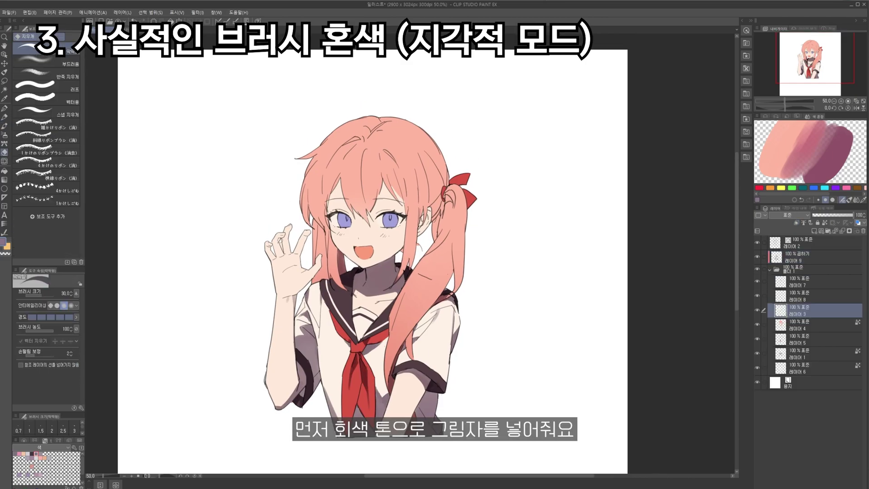
{"action": "mouse_move", "coordinate": [439, 127]}
{"action": "left_mouse_down"}
{"action": "mouse_move", "coordinate": [432, 238]}
{"action": "mouse_move", "coordinate": [466, 183]}
{"action": "left_mouse_up"}
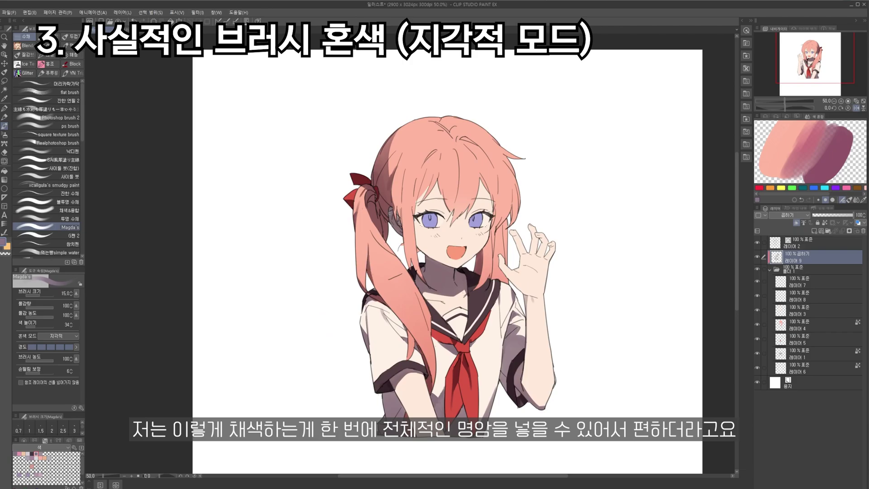
- Paint shadows on the ponytail, the side lock, the raised hand and the lower shirt on the Multiply layer 레이어 9
{"action": "left_click_drag", "start_coordinate": [394, 245], "coordinate": [422, 332]}
{"action": "left_click_drag", "start_coordinate": [335, 217], "coordinate": [346, 265]}
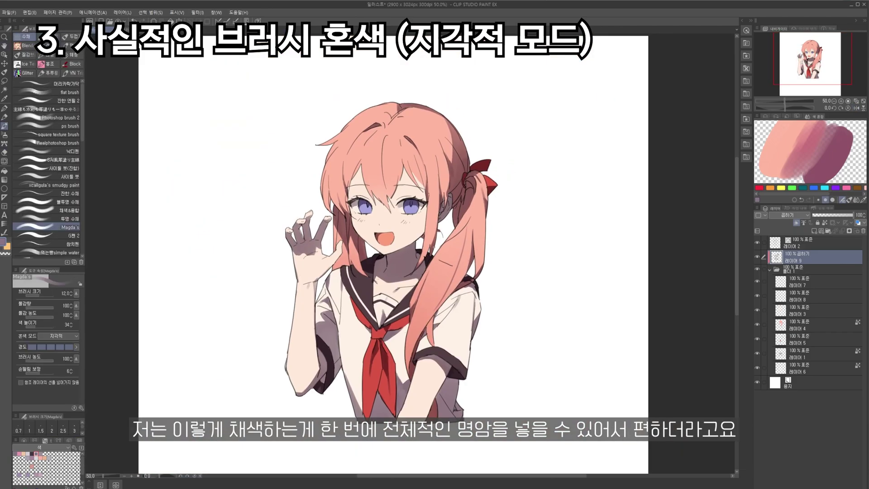
{"action": "left_click_drag", "start_coordinate": [317, 229], "coordinate": [294, 276]}
{"action": "left_click_drag", "start_coordinate": [352, 364], "coordinate": [360, 414]}
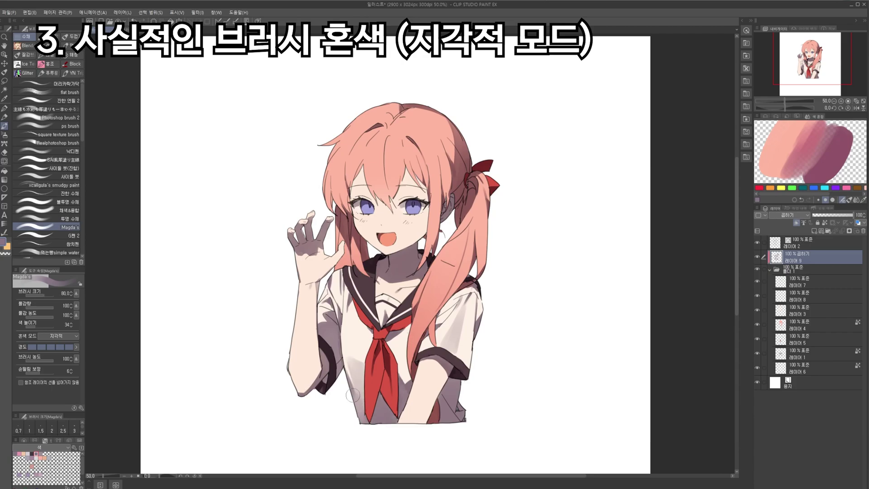
- Paint soft shadows over the crown of the hair, the hair near the ponytail and the fringe
{"action": "left_click_drag", "start_coordinate": [425, 109], "coordinate": [371, 109]}
{"action": "left_click_drag", "start_coordinate": [452, 123], "coordinate": [462, 161]}
{"action": "left_click_drag", "start_coordinate": [371, 166], "coordinate": [376, 185]}
{"action": "left_click_drag", "start_coordinate": [403, 169], "coordinate": [376, 185]}
- Brighten the dull shirt shadows with a soft blue airbrush on the Overlay layer 레이어 11
{"action": "key", "text": "e"}
{"action": "key", "text": "b"}
{"action": "key", "text": "["}
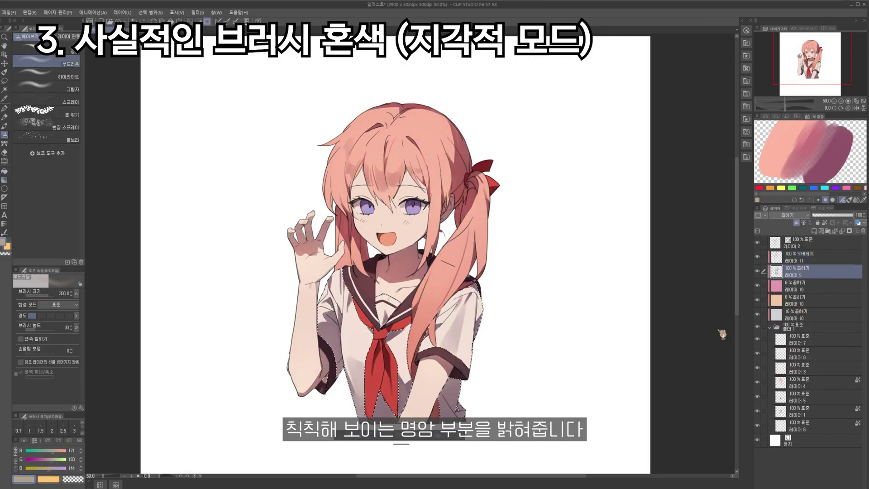
{"action": "left_click", "coordinate": [796, 271]}
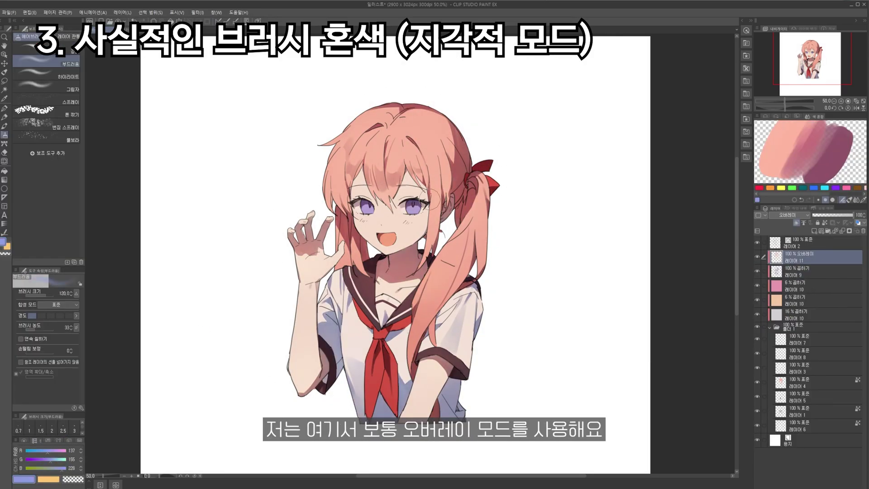
- Enlarge the brush and paint pale cream highlights (R 255, G 233, B 211) on the hair on layer 레이어 12
{"action": "left_click", "coordinate": [4, 126]}
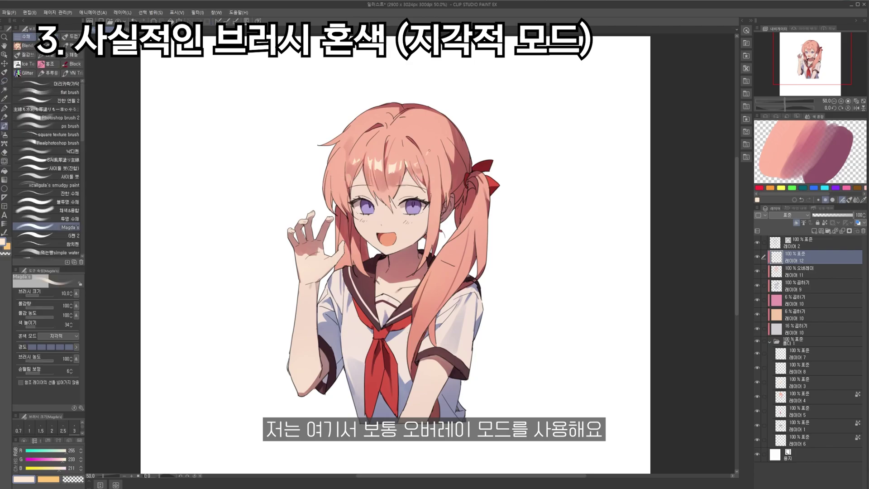
{"action": "scroll", "coordinate": [425, 155], "scroll_direction": "up", "scroll_amount": 2}
{"action": "scroll", "coordinate": [396, 179], "scroll_direction": "down", "scroll_amount": 1}
{"action": "key", "text": "]"}
{"action": "key", "text": "]"}
{"action": "key", "text": "]"}
{"action": "key", "text": "]"}
{"action": "key", "text": "]"}
{"action": "left_click_drag", "start_coordinate": [341, 117], "coordinate": [359, 123]}
{"action": "left_click_drag", "start_coordinate": [337, 139], "coordinate": [359, 123]}
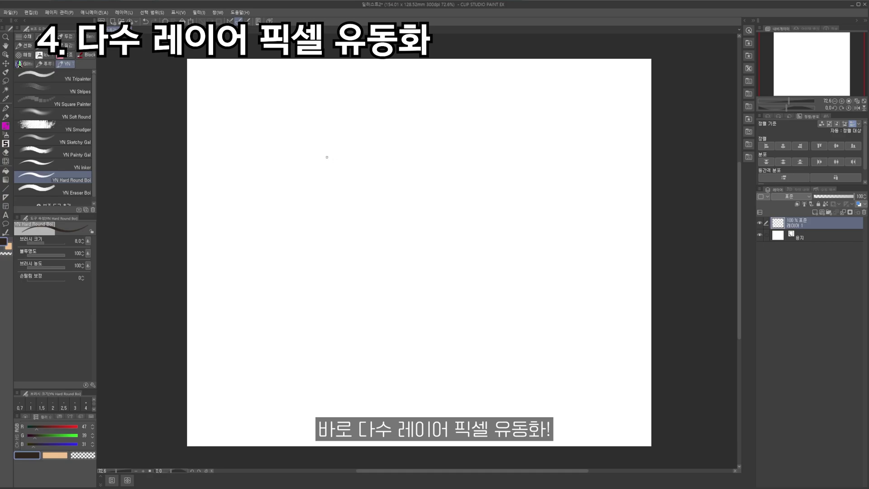
- Draw two smiling mushroom characters with spotted caps, short arms and legs in near-black lines on 레이어 1
{"action": "left_click_drag", "start_coordinate": [331, 157], "coordinate": [329, 154]}
{"action": "left_click_drag", "start_coordinate": [317, 189], "coordinate": [367, 184]}
{"action": "left_click_drag", "start_coordinate": [380, 194], "coordinate": [400, 196]}
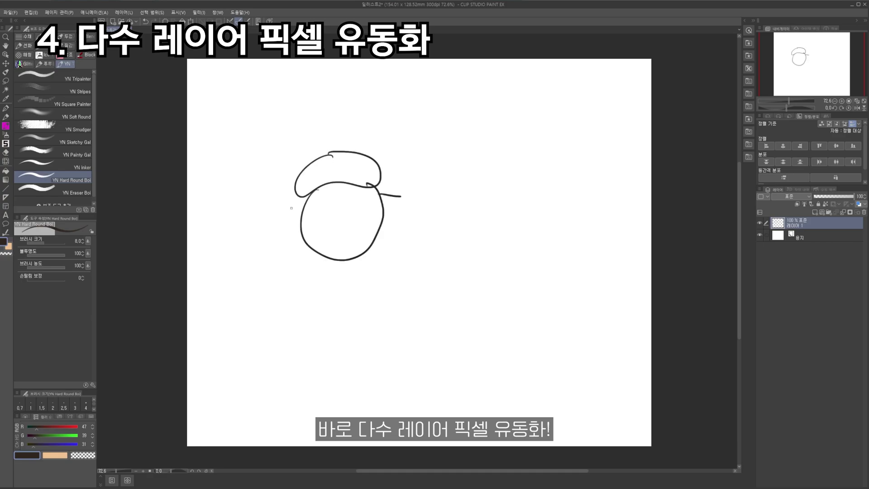
{"action": "left_click_drag", "start_coordinate": [321, 255], "coordinate": [316, 260]}
{"action": "left_click_drag", "start_coordinate": [375, 246], "coordinate": [383, 252]}
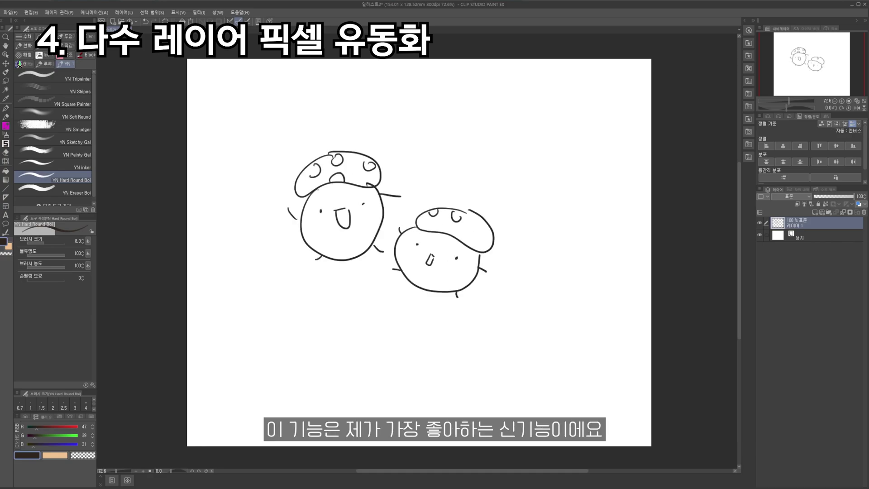
- Fill both mushroom caps orange (R 255, G 145, B 31) on a new layer below the line art, referring to multiple layers
{"action": "left_click", "coordinate": [815, 212]}
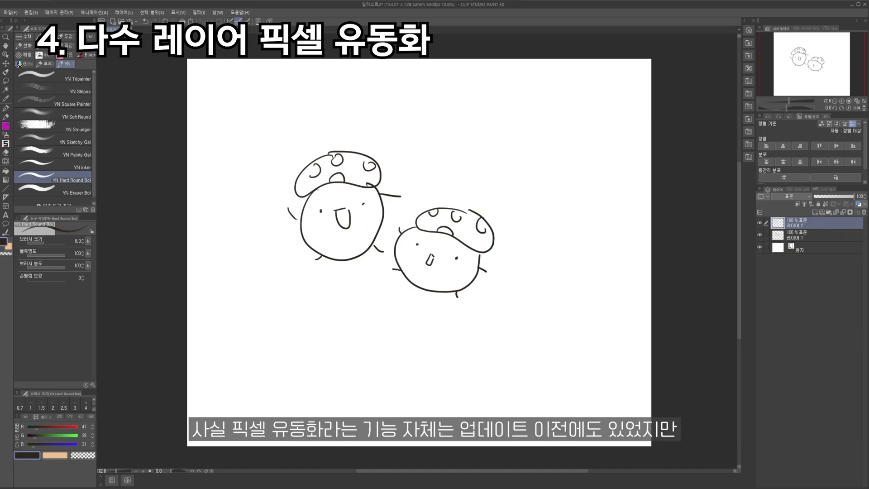
{"action": "left_click_drag", "start_coordinate": [814, 222], "coordinate": [815, 239]}
{"action": "left_click_drag", "start_coordinate": [66, 427], "coordinate": [78, 426]}
{"action": "left_click", "coordinate": [55, 435]}
{"action": "key", "text": "g"}
{"action": "left_click", "coordinate": [32, 288]}
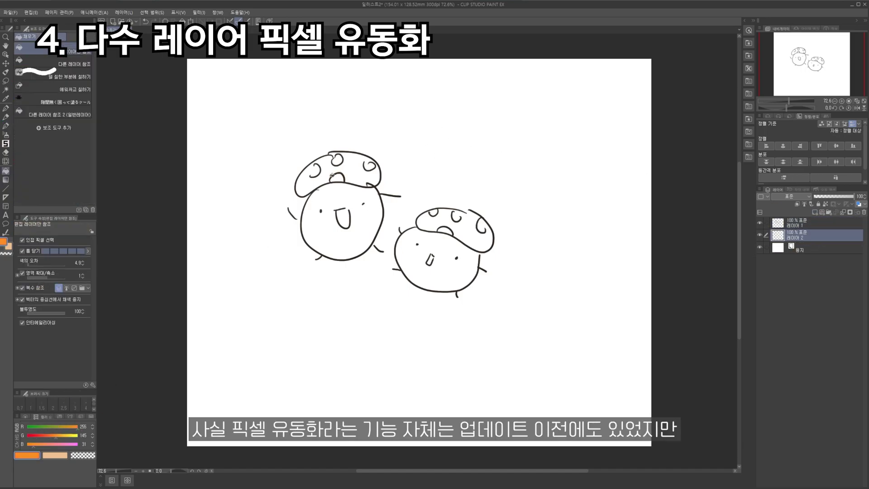
{"action": "left_click", "coordinate": [348, 168]}
{"action": "left_click", "coordinate": [470, 231]}
{"action": "left_click", "coordinate": [434, 219]}
- Fill both mushroom bodies with a pale tint on a new layer 레이어 3 and adjust its hue to a warm cream
{"action": "left_click", "coordinate": [71, 435]}
{"action": "left_click", "coordinate": [70, 444]}
{"action": "left_click", "coordinate": [326, 230]}
{"action": "key", "text": "ctrl+z"}
{"action": "left_click", "coordinate": [815, 213]}
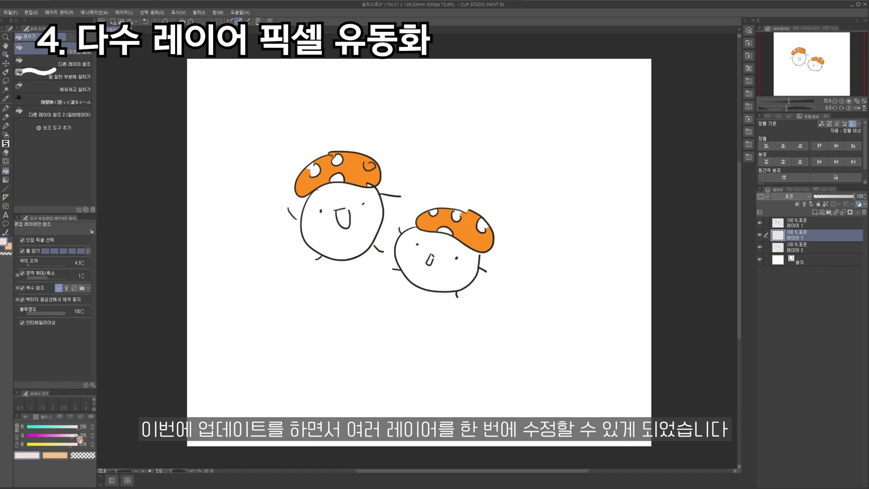
{"action": "key", "text": "ctrl+u"}
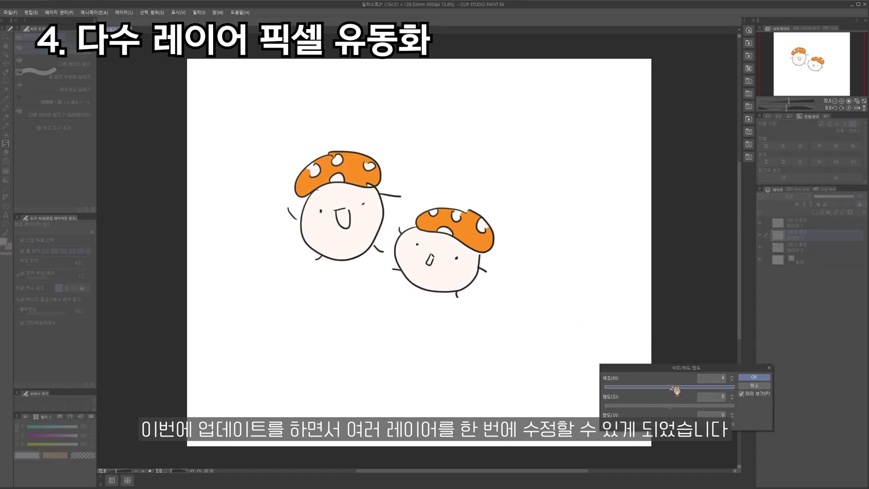
{"action": "key", "text": "Return"}
- Fill both mouths with salmon pink and dab round blush cheeks on the mushrooms' faces
{"action": "left_click", "coordinate": [54, 444]}
{"action": "left_click", "coordinate": [62, 435]}
{"action": "left_click", "coordinate": [343, 217]}
{"action": "left_click", "coordinate": [430, 260]}
{"action": "key", "text": "b"}
{"action": "left_click", "coordinate": [458, 265]}
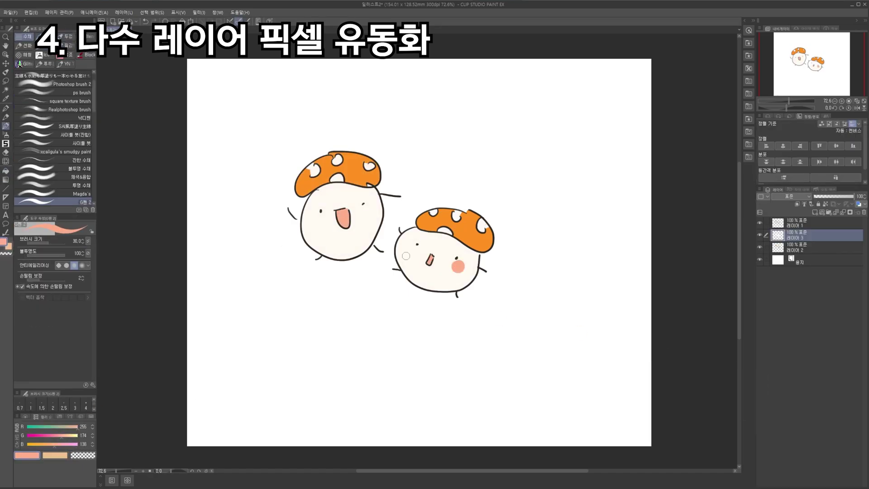
{"action": "left_click", "coordinate": [410, 248]}
- Enlarge the Liquify brush to 170 and push the smaller mushroom's cap outline inward on 레이어 1 only
{"action": "left_click", "coordinate": [806, 225]}
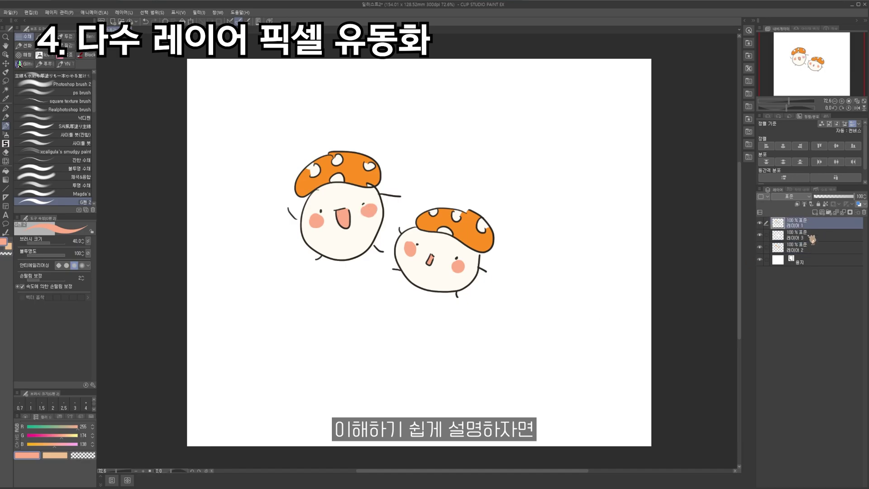
{"action": "left_click", "coordinate": [6, 161]}
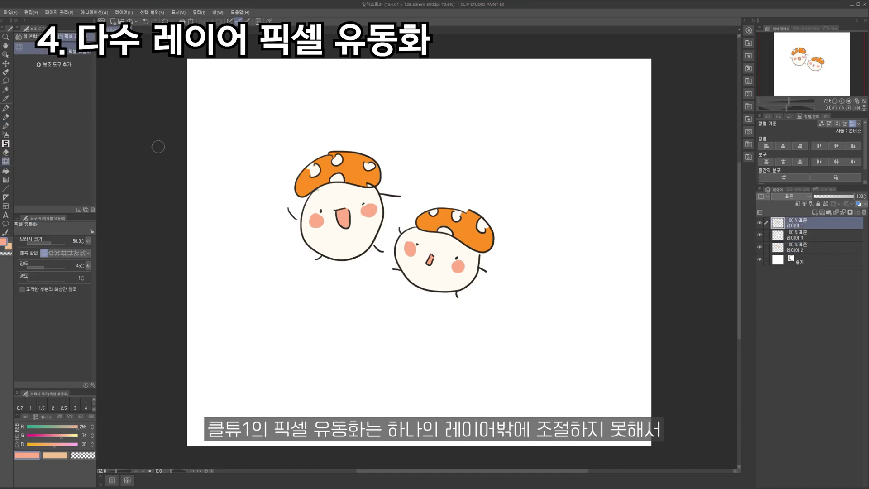
{"action": "key", "text": "]"}
{"action": "key", "text": "]"}
{"action": "key", "text": "]"}
{"action": "key", "text": "]"}
{"action": "key", "text": "]"}
{"action": "key", "text": "]"}
{"action": "key", "text": "]"}
{"action": "left_click_drag", "start_coordinate": [500, 199], "coordinate": [472, 214]}
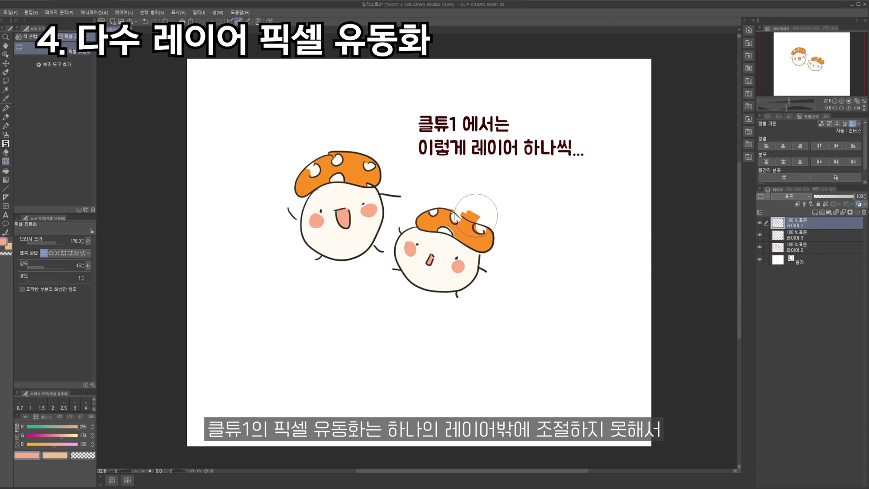
{"action": "mouse_move", "coordinate": [528, 219]}
{"action": "left_mouse_down"}
{"action": "mouse_move", "coordinate": [497, 225]}
{"action": "mouse_move", "coordinate": [481, 206]}
{"action": "left_mouse_up"}
- Group the layers 레이어 1, 레이어 3 and 레이어 2 into one folder and collapse it
{"action": "left_click", "coordinate": [794, 236]}
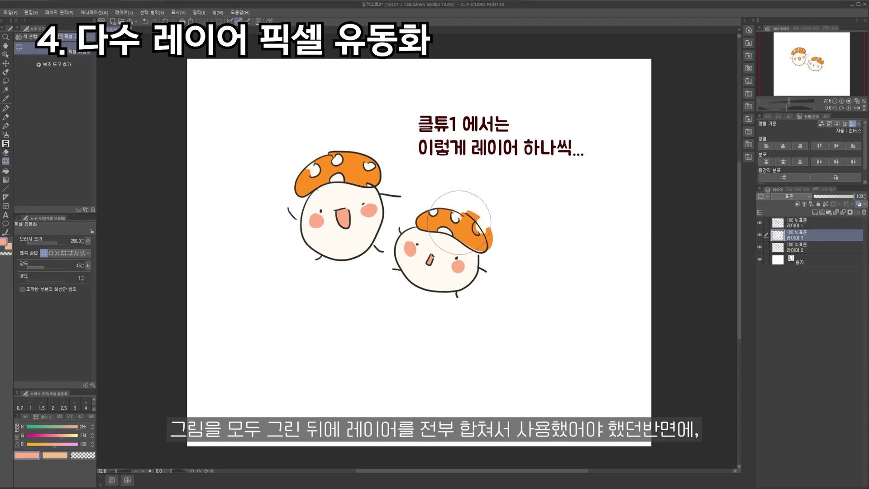
{"action": "left_click", "coordinate": [793, 249]}
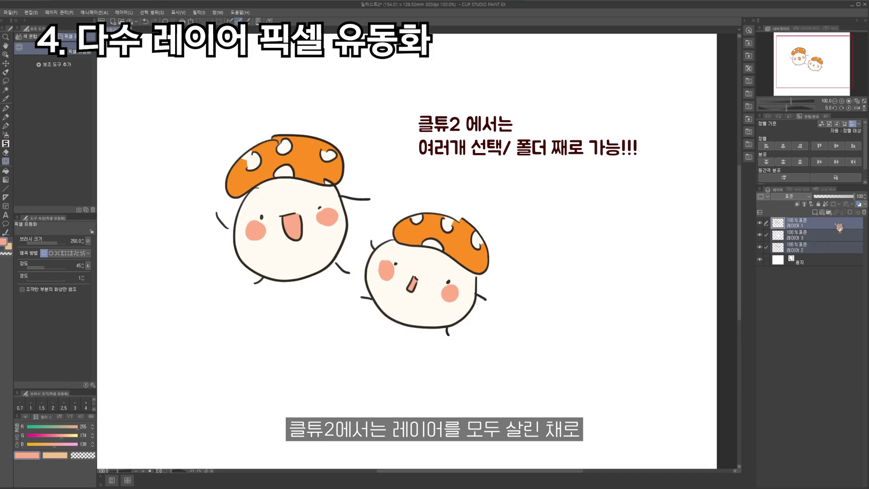
{"action": "left_click", "coordinate": [831, 212]}
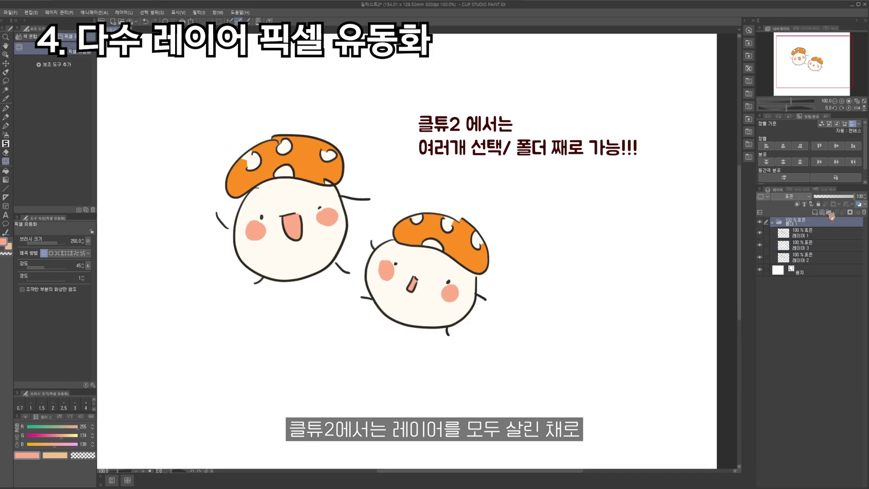
{"action": "left_click", "coordinate": [772, 222]}
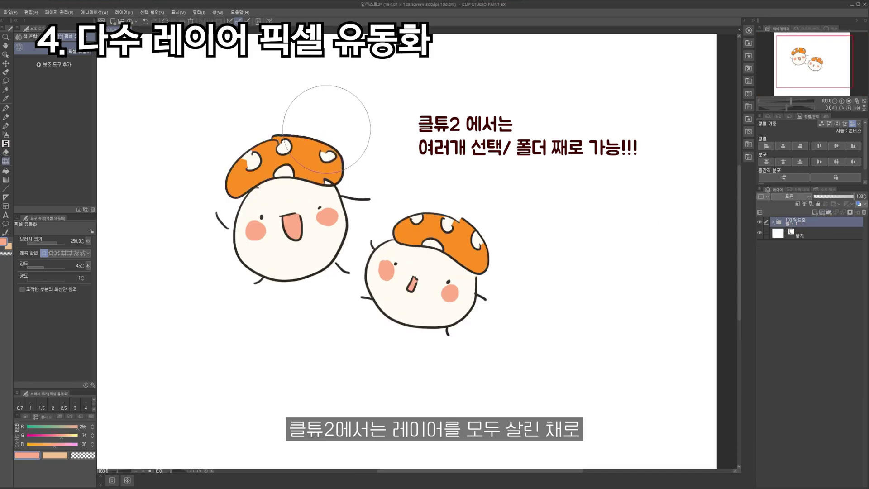
- Reshape the larger mushroom's cap, body and arm with Liquify on the whole folder
{"action": "left_click_drag", "start_coordinate": [313, 119], "coordinate": [321, 124]}
{"action": "left_click_drag", "start_coordinate": [340, 187], "coordinate": [351, 182]}
{"action": "left_click_drag", "start_coordinate": [275, 128], "coordinate": [274, 136]}
{"action": "mouse_move", "coordinate": [214, 173]}
{"action": "left_mouse_down"}
{"action": "mouse_move", "coordinate": [345, 143]}
{"action": "mouse_move", "coordinate": [294, 172]}
{"action": "mouse_move", "coordinate": [248, 223]}
{"action": "mouse_move", "coordinate": [249, 268]}
{"action": "mouse_move", "coordinate": [276, 294]}
{"action": "left_mouse_up"}
{"action": "mouse_move", "coordinate": [221, 241]}
{"action": "left_mouse_down"}
{"action": "mouse_move", "coordinate": [243, 245]}
{"action": "mouse_move", "coordinate": [219, 235]}
{"action": "left_mouse_up"}
- Enlarge the Liquify brush to 400 and test broad pushes on both mushrooms, undoing the first three
{"action": "key", "text": "bracketright"}
{"action": "key", "text": "bracketright"}
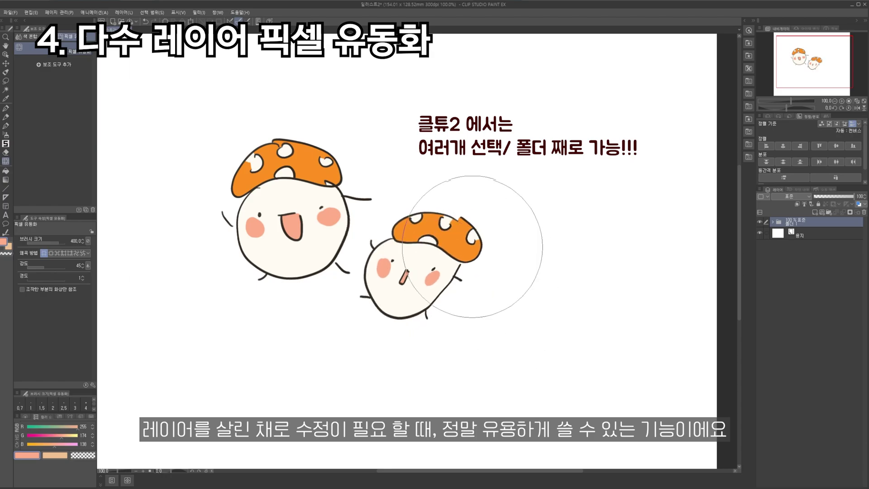
{"action": "left_click_drag", "start_coordinate": [526, 205], "coordinate": [420, 260]}
{"action": "key", "text": "ctrl+z"}
{"action": "left_click_drag", "start_coordinate": [339, 272], "coordinate": [417, 279]}
{"action": "key", "text": "ctrl+z"}
{"action": "left_click_drag", "start_coordinate": [324, 316], "coordinate": [283, 251]}
{"action": "key", "text": "ctrl+z"}
{"action": "left_click_drag", "start_coordinate": [216, 298], "coordinate": [277, 250]}
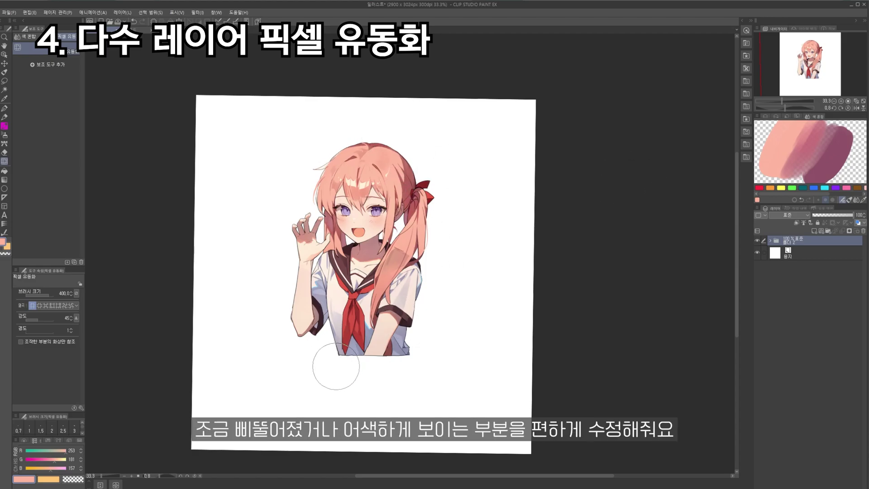
{"action": "scroll", "coordinate": [355, 278], "scroll_direction": "up", "scroll_amount": 1}
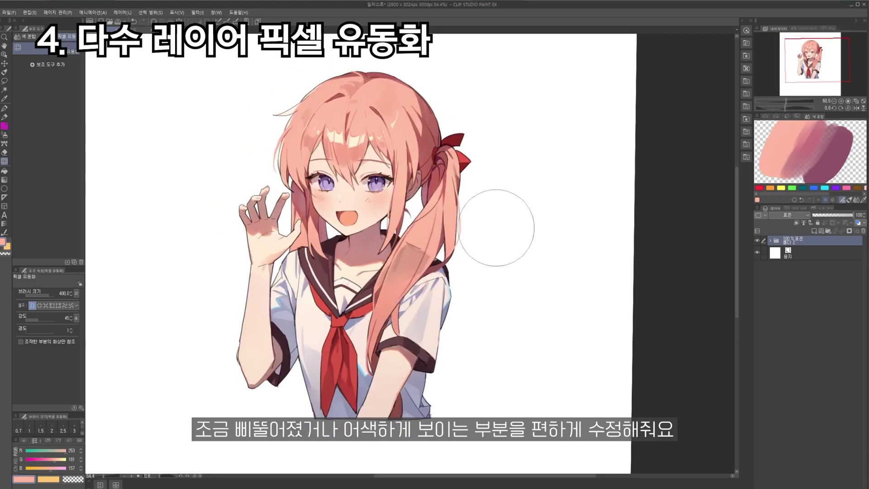
{"action": "scroll", "coordinate": [615, 239], "scroll_direction": "up", "scroll_amount": 1}
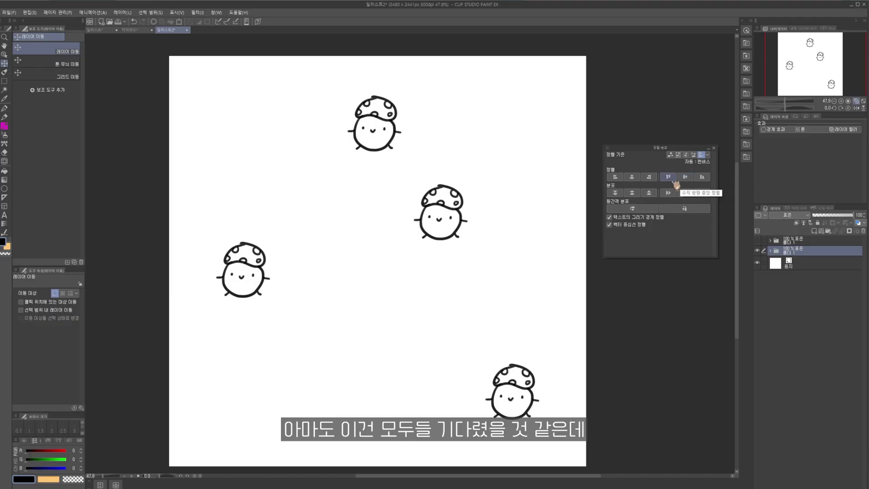
- Centre the folder of four scattered mushrooms vertically on the canvas
{"action": "left_click", "coordinate": [687, 194]}
{"action": "left_click", "coordinate": [498, 179]}
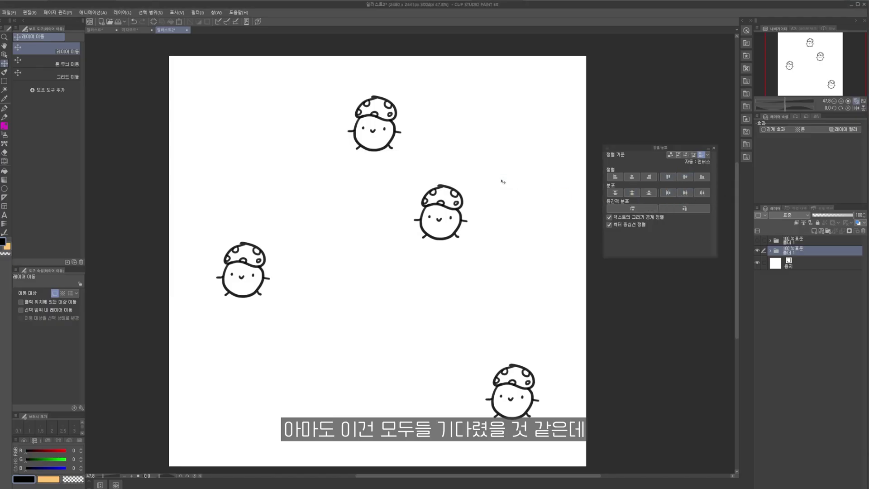
{"action": "left_click", "coordinate": [685, 179]}
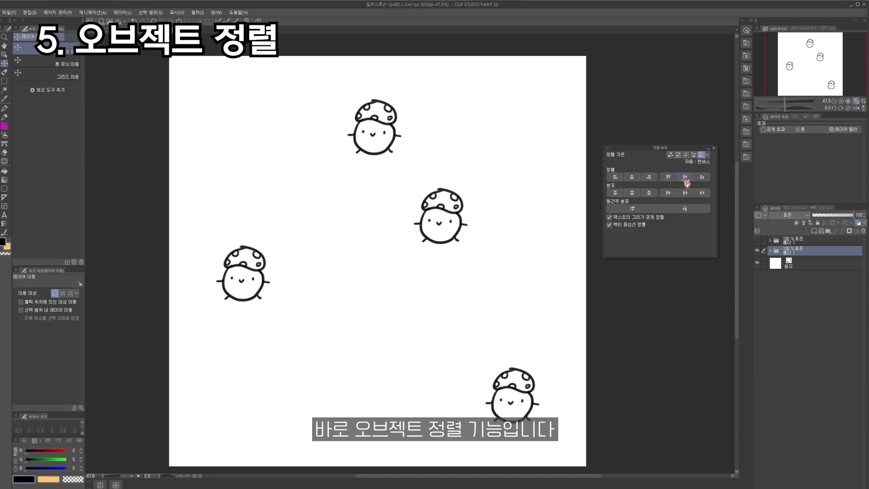
- Try centring the four mushrooms both horizontally and vertically, and undo the last three alignments
{"action": "left_click", "coordinate": [634, 178]}
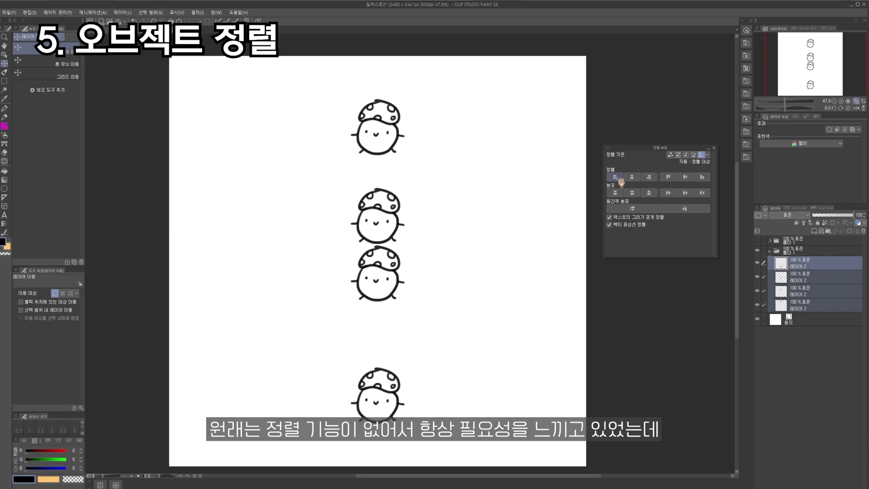
{"action": "left_click", "coordinate": [684, 179]}
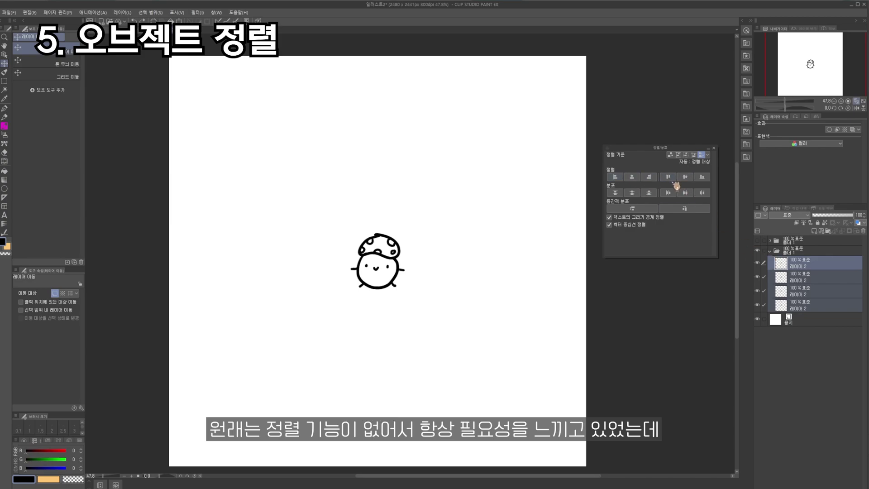
{"action": "key", "text": "ctrl+z"}
{"action": "key", "text": "ctrl+z"}
{"action": "key", "text": "ctrl+z"}
- Test right, left and horizontal centre alignment on the mushroom layers, finishing with the third layer centred
{"action": "left_click", "coordinate": [649, 176]}
{"action": "left_click", "coordinate": [632, 177]}
{"action": "left_click", "coordinate": [806, 292]}
{"action": "left_click", "coordinate": [650, 178]}
{"action": "left_click", "coordinate": [614, 177]}
{"action": "left_click", "coordinate": [632, 177]}
- Align the lowest mushroom, on the folder's first layer, to the canvas's right edge
{"action": "left_click", "coordinate": [801, 302]}
{"action": "left_click", "coordinate": [797, 265]}
{"action": "left_click", "coordinate": [649, 177]}
{"action": "left_click", "coordinate": [780, 275]}
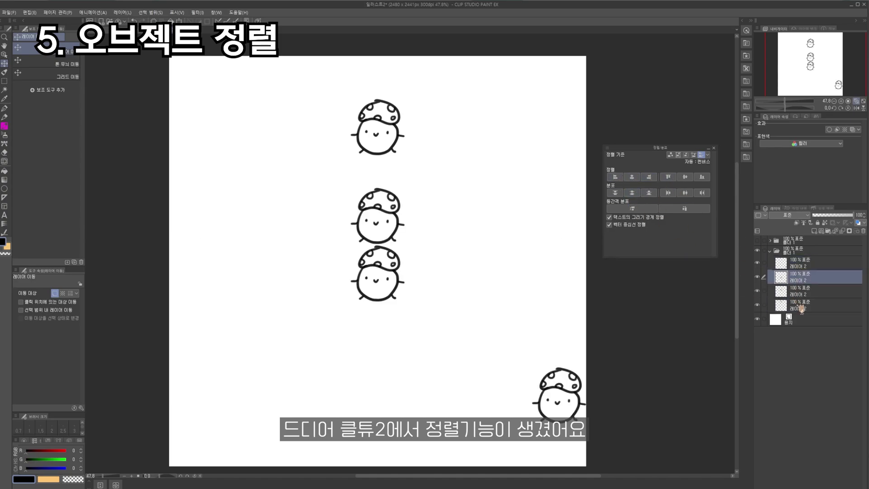
- Select all four mushroom layers and align them on their common horizontal centre
{"action": "left_click", "coordinate": [799, 263]}
{"action": "left_click", "coordinate": [799, 306], "text": "shift"}
{"action": "left_click", "coordinate": [631, 177]}
- Centre only the lowest mushroom horizontally on the canvas and select the other three layers
{"action": "left_click", "coordinate": [807, 267]}
{"action": "left_click", "coordinate": [633, 177]}
{"action": "left_click", "coordinate": [797, 276]}
{"action": "left_click", "coordinate": [791, 303], "text": "shift"}
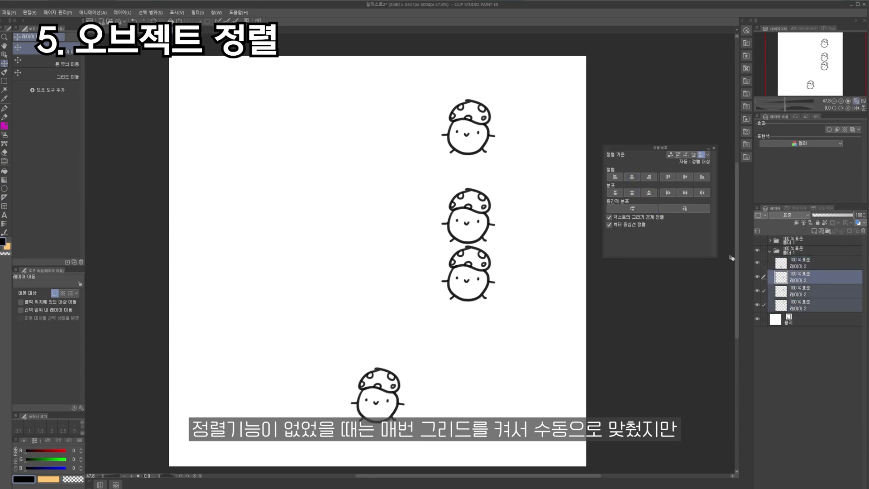
{"action": "left_click", "coordinate": [795, 278]}
- Bring all four mushrooms back into one column by aligning their layers on the shared horizontal centre
{"action": "left_click", "coordinate": [796, 264]}
{"action": "left_click", "coordinate": [794, 304], "text": "shift"}
{"action": "left_click", "coordinate": [632, 177]}
- Align the folder's first mushroom layer to the canvas's left edge, horizontal centre and right edge in turn
{"action": "left_click", "coordinate": [779, 266]}
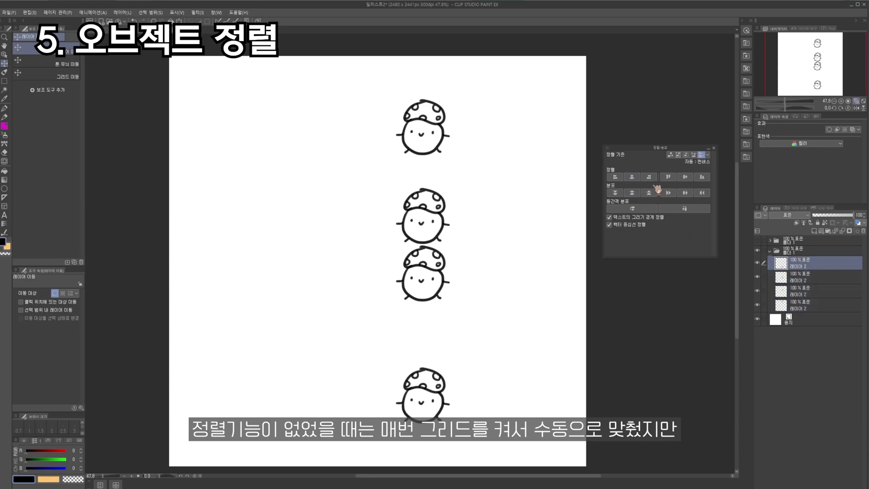
{"action": "left_click", "coordinate": [614, 177]}
{"action": "left_click", "coordinate": [631, 177]}
{"action": "left_click", "coordinate": [649, 177]}
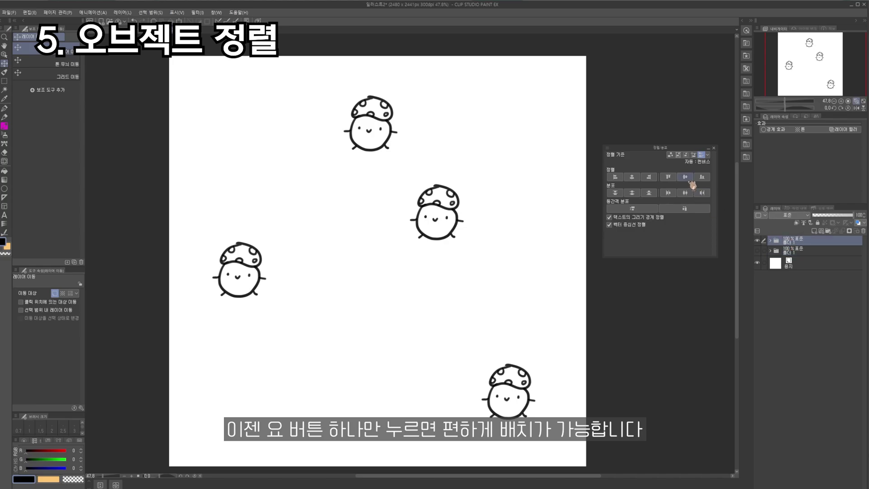
- Centre the other folder of scattered mushrooms vertically on the canvas
{"action": "left_click", "coordinate": [799, 294], "text": "shift"}
{"action": "left_click", "coordinate": [685, 177]}
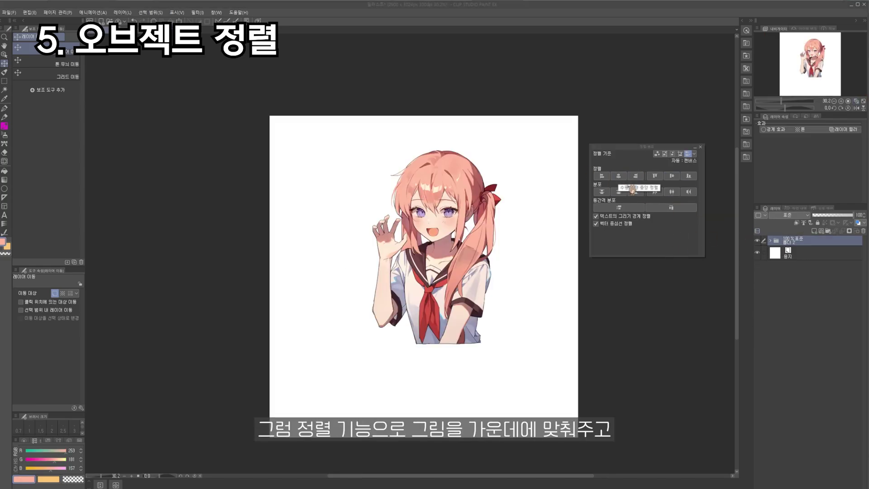
- Centre the girl illustration's folder horizontally and vertically on its canvas
{"action": "left_click", "coordinate": [626, 179]}
{"action": "left_click", "coordinate": [673, 180]}
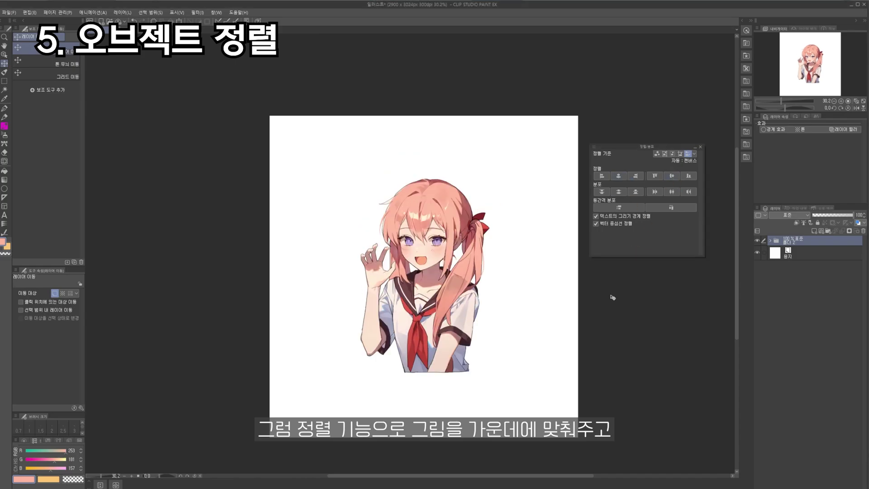
- Resize the canvas to 1917 × 2182 px around the girl, and centre her folder on it again
{"action": "left_click", "coordinate": [30, 12]}
{"action": "left_click", "coordinate": [57, 234]}
{"action": "left_click_drag", "start_coordinate": [269, 116], "coordinate": [323, 157]}
{"action": "left_click_drag", "start_coordinate": [577, 437], "coordinate": [525, 389]}
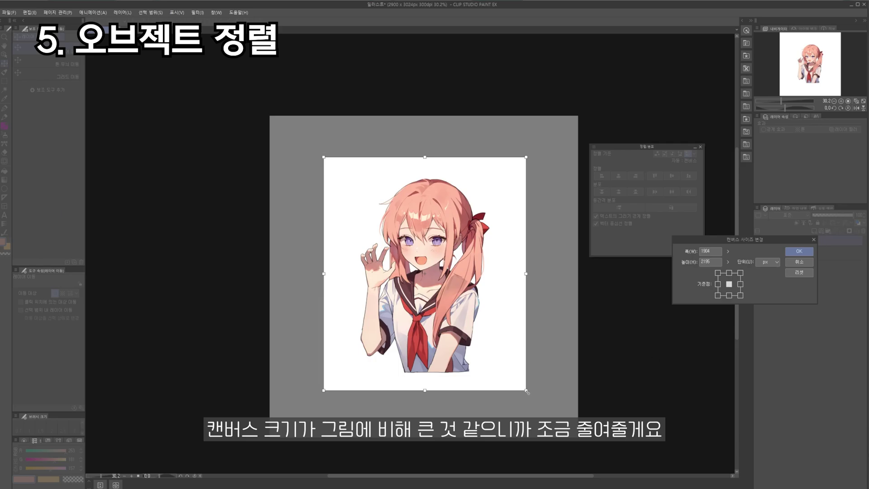
{"action": "left_click", "coordinate": [799, 251]}
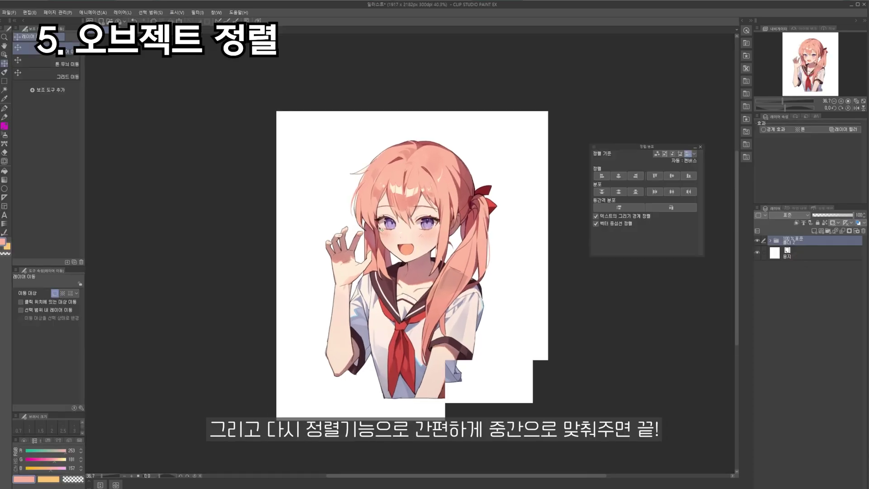
{"action": "left_click", "coordinate": [677, 179]}
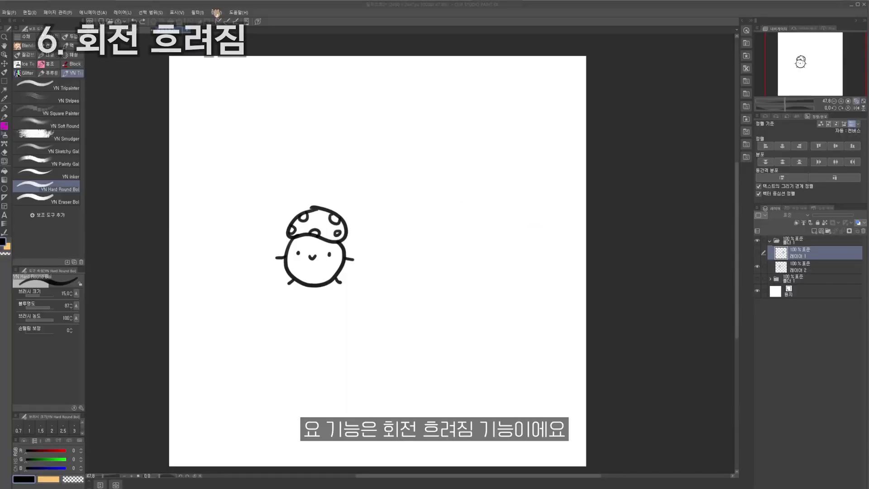
- Apply a clockwise rotation blur with strength 31.27 to the mushroom drawing, centred on its face
{"action": "left_click", "coordinate": [197, 12]}
{"action": "mouse_move", "coordinate": [213, 66]}
{"action": "left_click", "coordinate": [269, 98]}
{"action": "left_click", "coordinate": [550, 242]}
{"action": "left_click", "coordinate": [551, 250]}
{"action": "left_click_drag", "start_coordinate": [534, 233], "coordinate": [542, 234]}
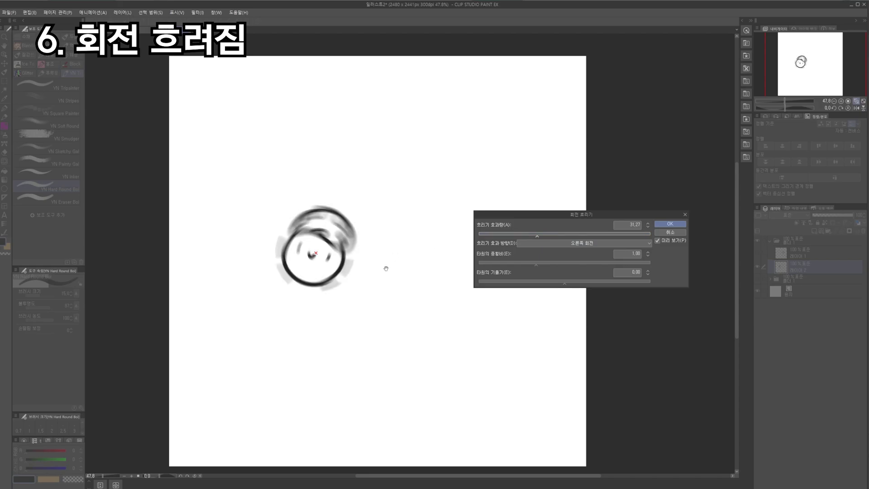
{"action": "left_click", "coordinate": [669, 223]}
- Show the hidden wheel drawing's layer and try a rotation blur centred on its hub
{"action": "left_click", "coordinate": [757, 252]}
{"action": "left_click", "coordinate": [799, 253]}
{"action": "left_click", "coordinate": [198, 12]}
{"action": "mouse_move", "coordinate": [211, 64]}
{"action": "left_click", "coordinate": [277, 99]}
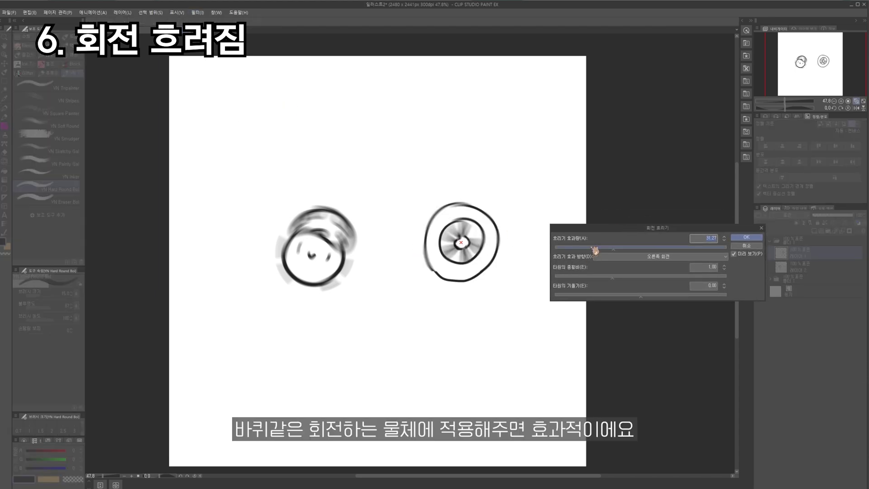
{"action": "left_click", "coordinate": [742, 245]}
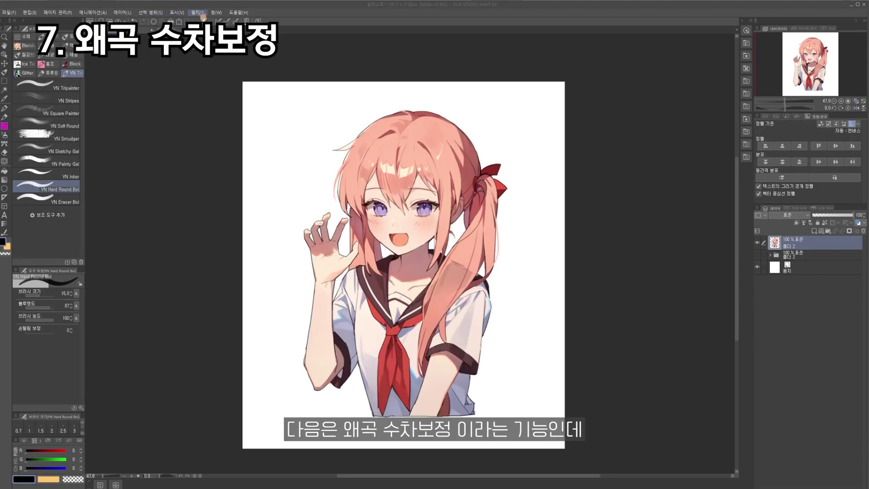
- Distort the girl with the lens aberration filter, using distortion 0.38 and magnification 104, and reposition its centre around her face
{"action": "left_click", "coordinate": [199, 12]}
{"action": "left_click", "coordinate": [272, 67]}
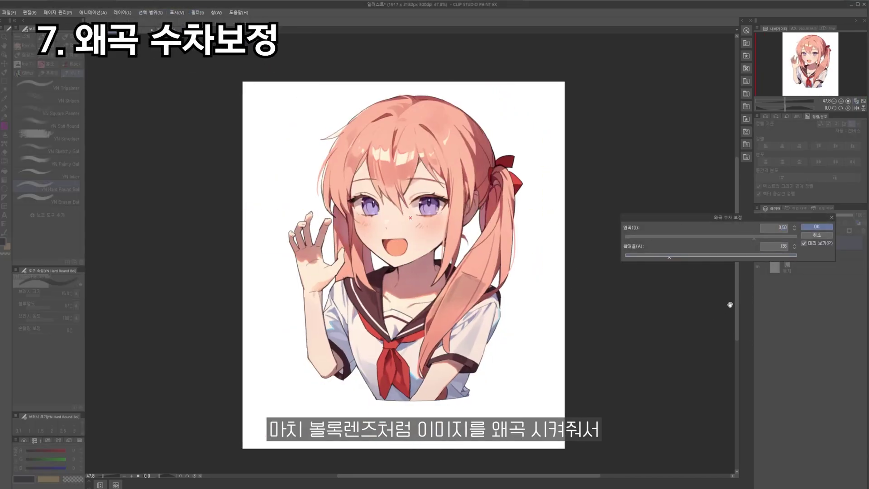
{"action": "left_click_drag", "start_coordinate": [768, 252], "coordinate": [663, 262]}
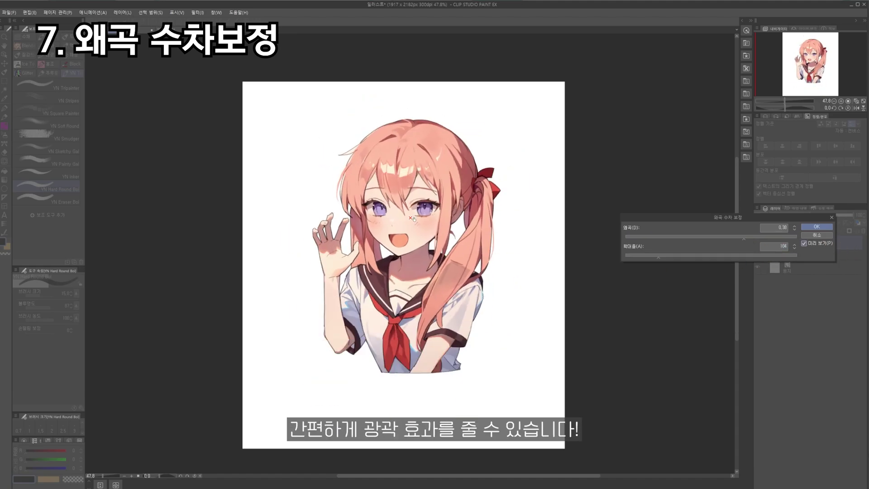
{"action": "left_click", "coordinate": [424, 212]}
{"action": "left_click", "coordinate": [427, 223]}
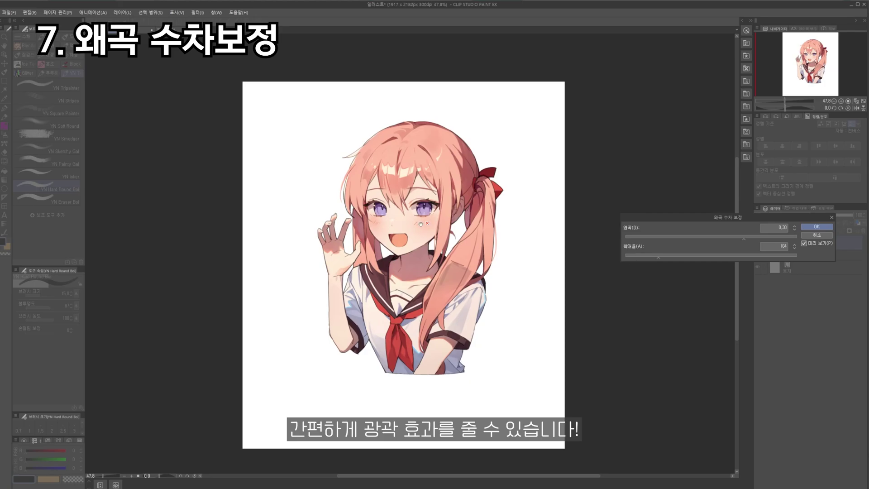
{"action": "left_click", "coordinate": [386, 218]}
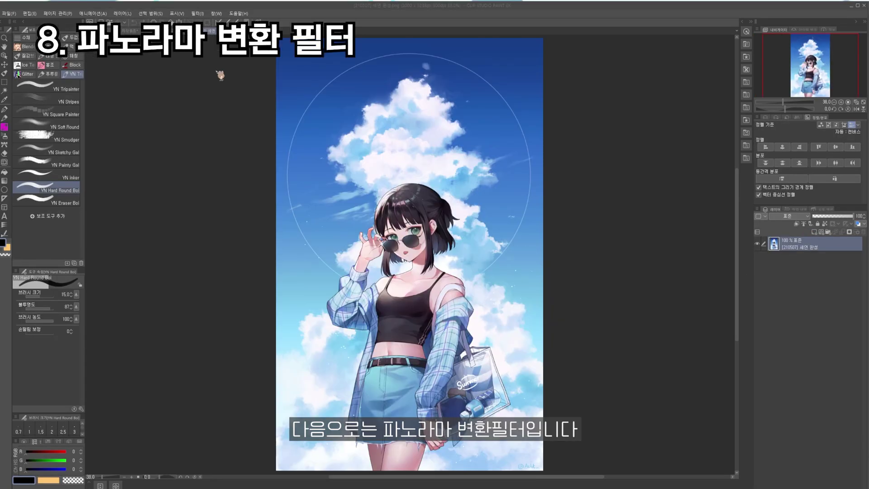
- Open the panorama transform on the summer-sky illustration, centre it on the girl's torso, and set axis angle -78 and magnification 121
{"action": "left_click", "coordinate": [197, 12]}
{"action": "left_click", "coordinate": [255, 98]}
{"action": "left_click_drag", "start_coordinate": [654, 259], "coordinate": [636, 258]}
{"action": "left_click_drag", "start_coordinate": [691, 221], "coordinate": [695, 221]}
{"action": "left_click_drag", "start_coordinate": [409, 254], "coordinate": [409, 333]}
{"action": "mouse_move", "coordinate": [690, 240]}
{"action": "left_mouse_down"}
{"action": "mouse_move", "coordinate": [606, 246]}
{"action": "mouse_move", "coordinate": [616, 241]}
{"action": "left_mouse_up"}
{"action": "left_click", "coordinate": [644, 259]}
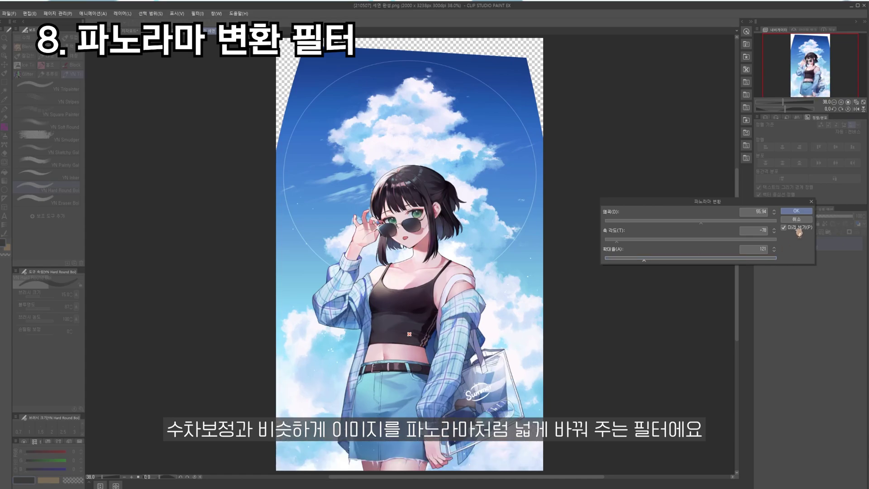
- Move the panorama centre down to the girl's skirt, lower the distortion to about 50.20 and raise the magnification
{"action": "left_click_drag", "start_coordinate": [410, 375], "coordinate": [410, 409]}
{"action": "left_click_drag", "start_coordinate": [700, 221], "coordinate": [693, 220]}
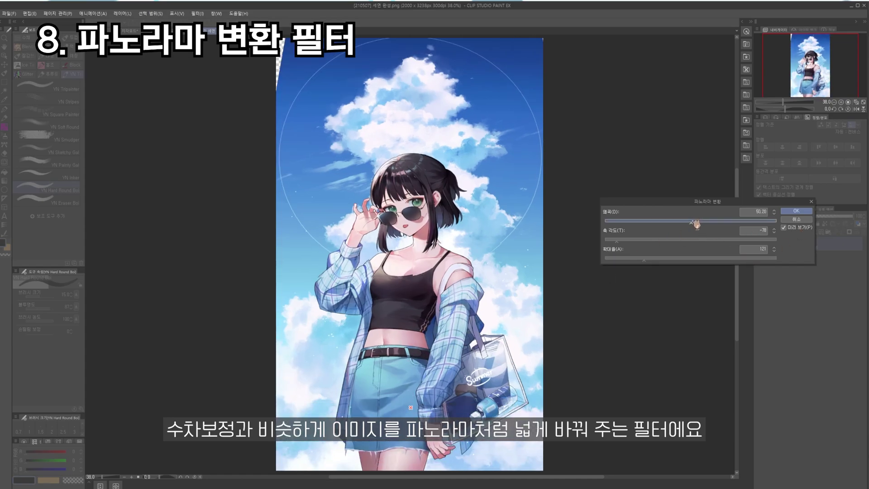
{"action": "left_click", "coordinate": [648, 259]}
{"action": "left_click_drag", "start_coordinate": [652, 262], "coordinate": [661, 262]}
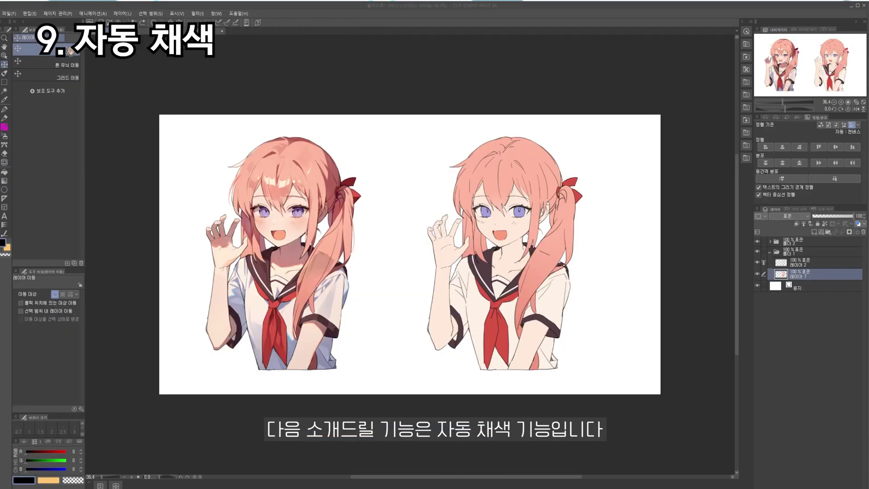
- Start Auto Shading on the flat-coloured girl's layer and place the light source at about X 39, Y 16
{"action": "left_click", "coordinate": [27, 14]}
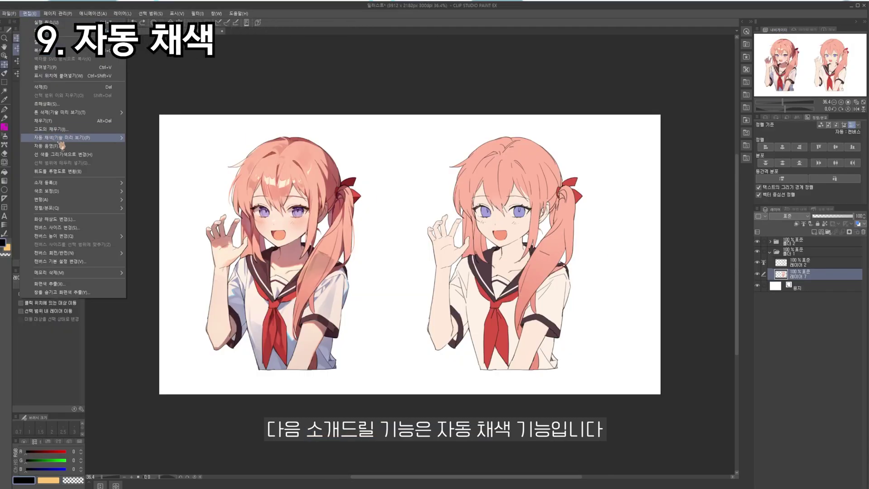
{"action": "left_click", "coordinate": [59, 140]}
{"action": "mouse_move", "coordinate": [360, 156]}
{"action": "left_mouse_down"}
{"action": "mouse_move", "coordinate": [357, 204]}
{"action": "mouse_move", "coordinate": [399, 141]}
{"action": "mouse_move", "coordinate": [363, 164]}
{"action": "left_mouse_up"}
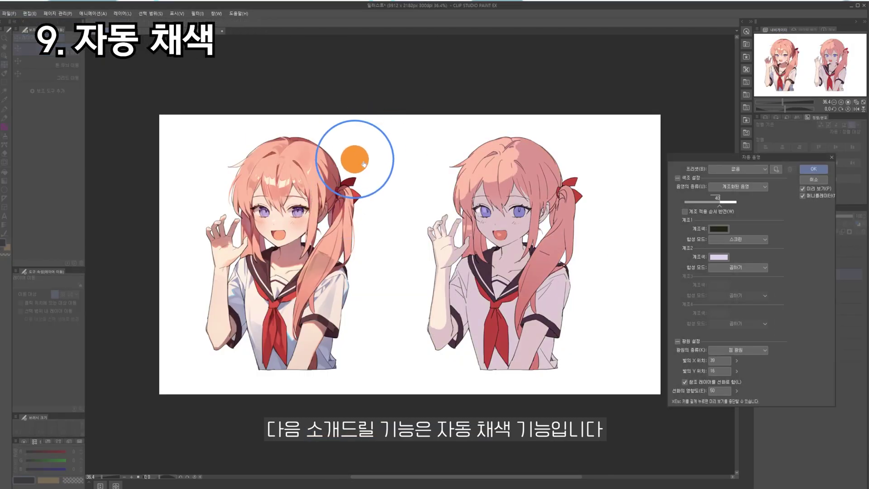
- Try the evening shading preset, shift its tone boundary and move the light to X 45, Y 14
{"action": "left_click", "coordinate": [752, 172]}
{"action": "left_click", "coordinate": [747, 192]}
{"action": "left_click_drag", "start_coordinate": [712, 207], "coordinate": [722, 207]}
{"action": "mouse_move", "coordinate": [386, 171]}
{"action": "left_mouse_down"}
{"action": "mouse_move", "coordinate": [631, 247]}
{"action": "mouse_move", "coordinate": [624, 181]}
{"action": "mouse_move", "coordinate": [555, 140]}
{"action": "mouse_move", "coordinate": [413, 157]}
{"action": "mouse_move", "coordinate": [405, 360]}
{"action": "mouse_move", "coordinate": [409, 301]}
{"action": "mouse_move", "coordinate": [389, 161]}
{"action": "left_mouse_up"}
- Try the night shading preset with an adjusted tone boundary, and switch to the morning preset
{"action": "left_click", "coordinate": [749, 169]}
{"action": "left_click", "coordinate": [746, 196]}
{"action": "mouse_move", "coordinate": [724, 206]}
{"action": "left_mouse_down"}
{"action": "mouse_move", "coordinate": [732, 207]}
{"action": "mouse_move", "coordinate": [707, 208]}
{"action": "mouse_move", "coordinate": [720, 209]}
{"action": "left_mouse_up"}
{"action": "left_click", "coordinate": [737, 170]}
{"action": "left_click", "coordinate": [731, 204]}
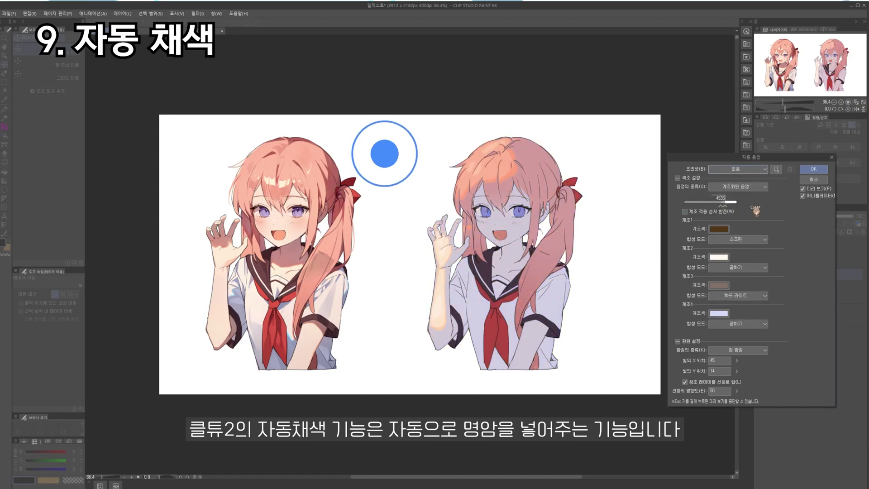
- Try a backlight shading preset, shift its tone boundary and move the light to about X 37, Y 14
{"action": "left_click", "coordinate": [737, 169]}
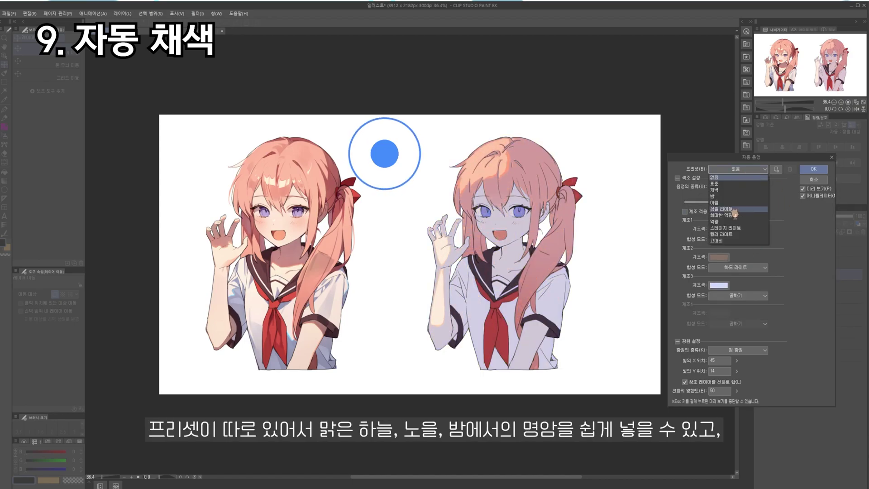
{"action": "left_click", "coordinate": [736, 221]}
{"action": "mouse_move", "coordinate": [721, 206]}
{"action": "left_mouse_down"}
{"action": "mouse_move", "coordinate": [692, 207]}
{"action": "mouse_move", "coordinate": [732, 209]}
{"action": "left_mouse_up"}
{"action": "mouse_move", "coordinate": [384, 153]}
{"action": "left_mouse_down"}
{"action": "mouse_move", "coordinate": [325, 157]}
{"action": "mouse_move", "coordinate": [314, 145]}
{"action": "mouse_move", "coordinate": [368, 173]}
{"action": "mouse_move", "coordinate": [344, 154]}
{"action": "left_mouse_up"}
- Try the stage light shading preset and change its shading type
{"action": "left_click", "coordinate": [737, 169]}
{"action": "left_click", "coordinate": [741, 231]}
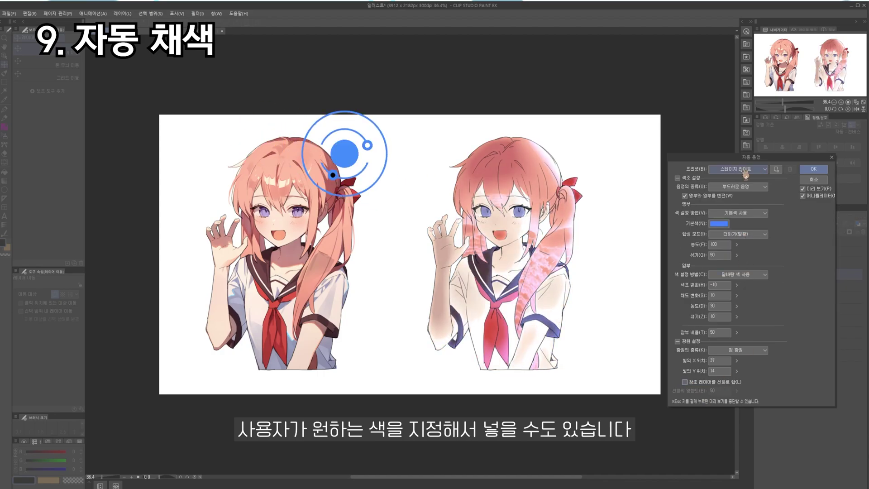
{"action": "left_click", "coordinate": [754, 187]}
{"action": "left_click", "coordinate": [744, 205]}
- Try the morning and high-contrast shading presets, adjust the tone boundary and move the light to about X 54, Y 32
{"action": "left_click", "coordinate": [746, 170]}
{"action": "left_click", "coordinate": [723, 201]}
{"action": "left_click", "coordinate": [738, 169]}
{"action": "left_click", "coordinate": [741, 242]}
{"action": "mouse_move", "coordinate": [717, 207]}
{"action": "left_mouse_down"}
{"action": "mouse_move", "coordinate": [704, 208]}
{"action": "mouse_move", "coordinate": [726, 204]}
{"action": "left_mouse_up"}
{"action": "left_click_drag", "start_coordinate": [345, 153], "coordinate": [429, 204]}
- Use the reference layer as line art for the shading, choose the night preset and shift its tone boundary
{"action": "left_click", "coordinate": [685, 381]}
{"action": "left_click", "coordinate": [737, 168]}
{"action": "left_click", "coordinate": [729, 197]}
{"action": "left_click_drag", "start_coordinate": [697, 205], "coordinate": [733, 208]}
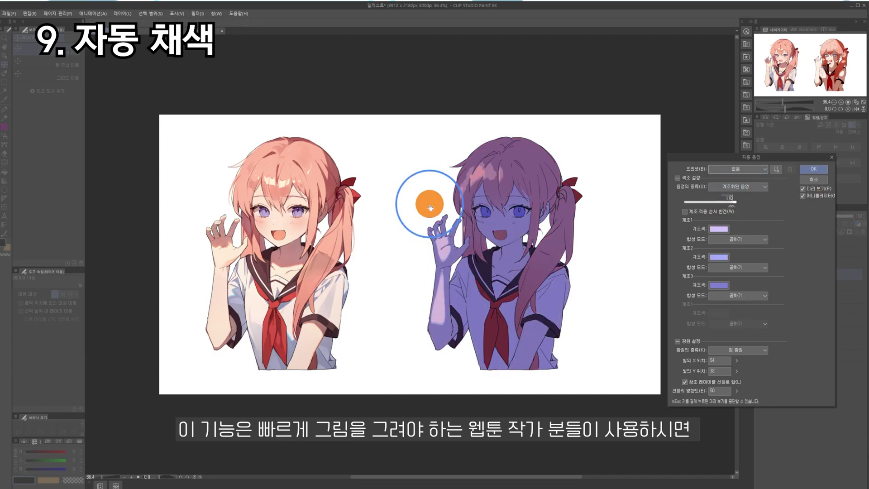
- Move the light source up to between the two girls' heads and adjust the tone boundary again
{"action": "left_click_drag", "start_coordinate": [429, 203], "coordinate": [384, 187]}
{"action": "left_click_drag", "start_coordinate": [722, 207], "coordinate": [729, 207]}
{"action": "left_click_drag", "start_coordinate": [384, 187], "coordinate": [379, 159]}
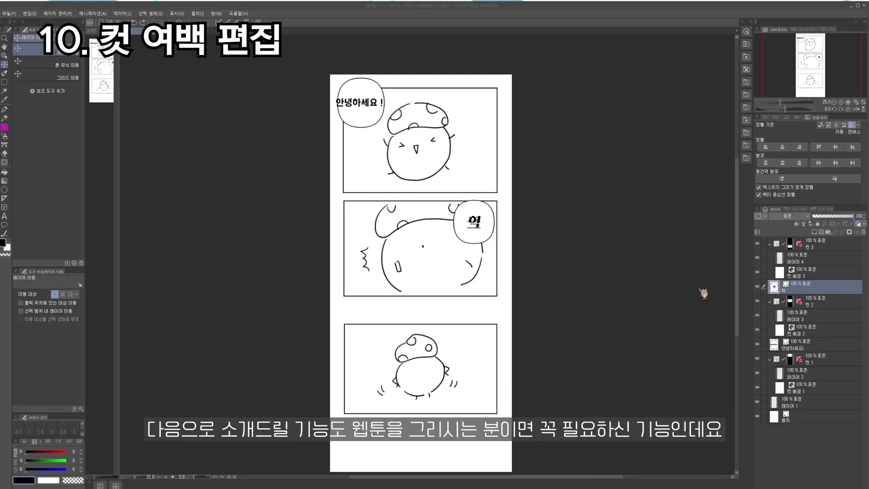
- Insert blank canvas space between the first and second comic panels to widen their gap
{"action": "left_click", "coordinate": [30, 13]}
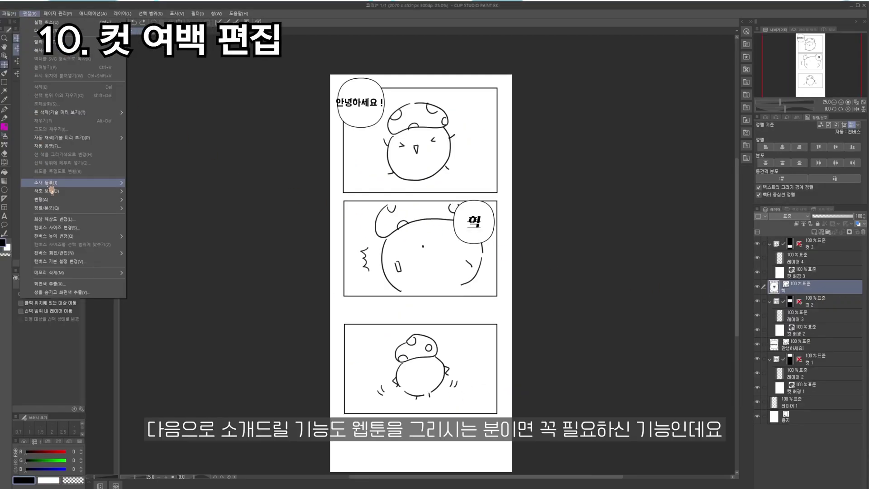
{"action": "mouse_move", "coordinate": [74, 236]}
{"action": "left_click", "coordinate": [155, 239]}
{"action": "left_click_drag", "start_coordinate": [454, 79], "coordinate": [454, 198]}
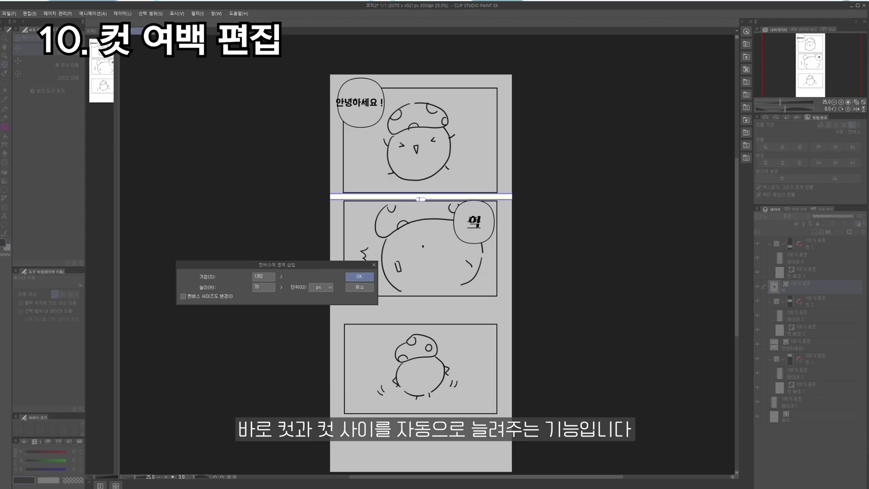
{"action": "left_click_drag", "start_coordinate": [420, 199], "coordinate": [420, 210]}
{"action": "left_click", "coordinate": [362, 277]}
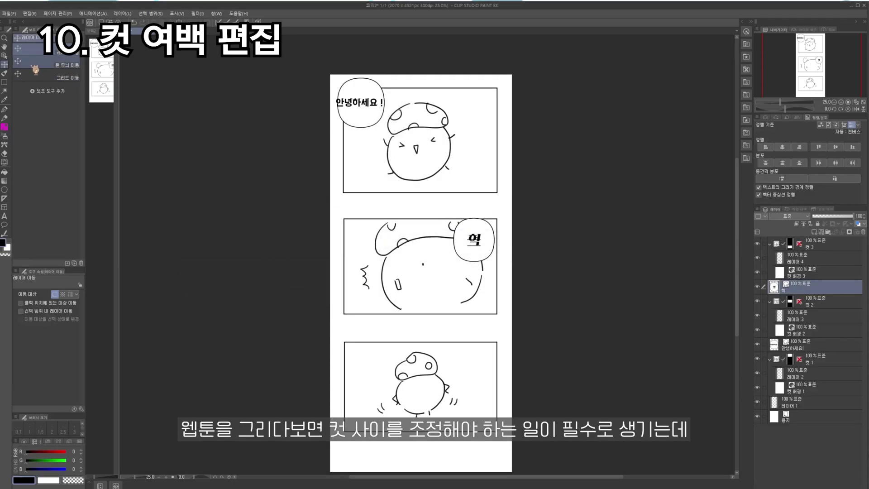
- Delete a 44 px high strip of canvas between the first and second comic panels, reducing the canvas height with it
{"action": "scroll", "coordinate": [513, 132], "scroll_direction": "down", "scroll_amount": 1}
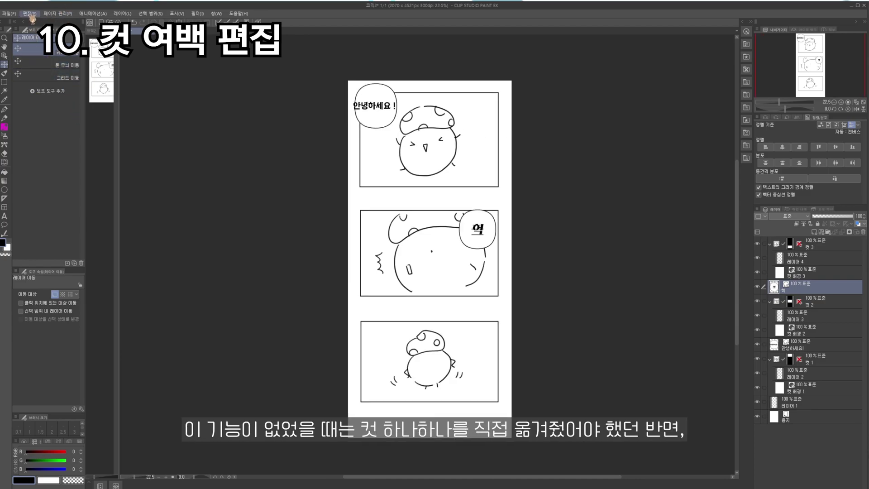
{"action": "left_click", "coordinate": [31, 15]}
{"action": "mouse_move", "coordinate": [75, 242]}
{"action": "left_click", "coordinate": [153, 250]}
{"action": "left_click_drag", "start_coordinate": [408, 80], "coordinate": [432, 208]}
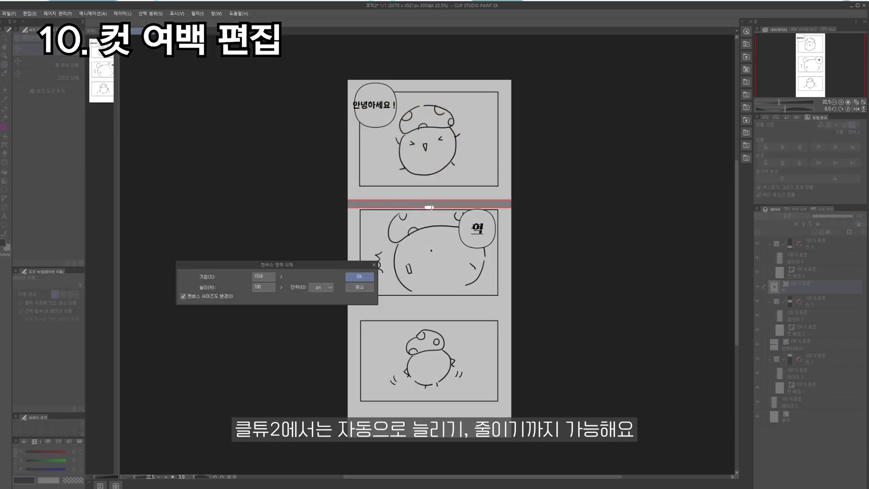
{"action": "left_click", "coordinate": [364, 278]}
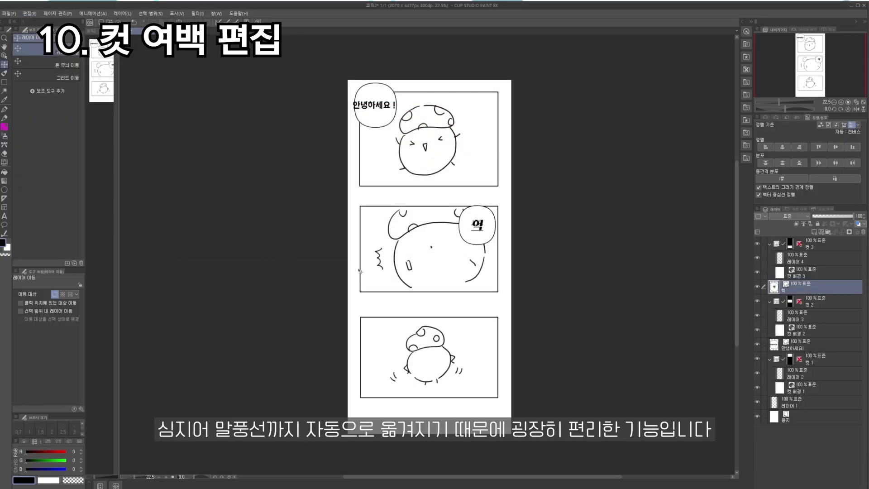
- Delete a strip of canvas between the second and third comic panels, reducing the canvas height to 4410 px
{"action": "left_click", "coordinate": [31, 15]}
{"action": "mouse_move", "coordinate": [75, 239]}
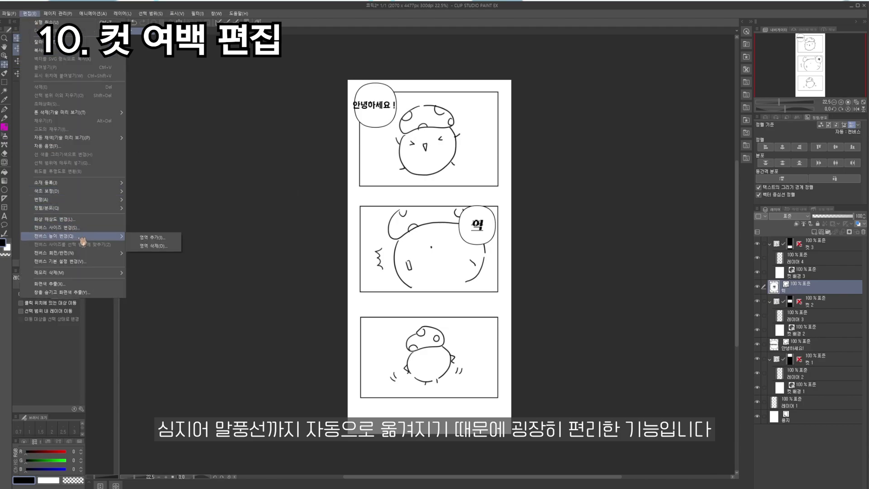
{"action": "left_click", "coordinate": [153, 238]}
{"action": "left_click_drag", "start_coordinate": [468, 84], "coordinate": [343, 297]}
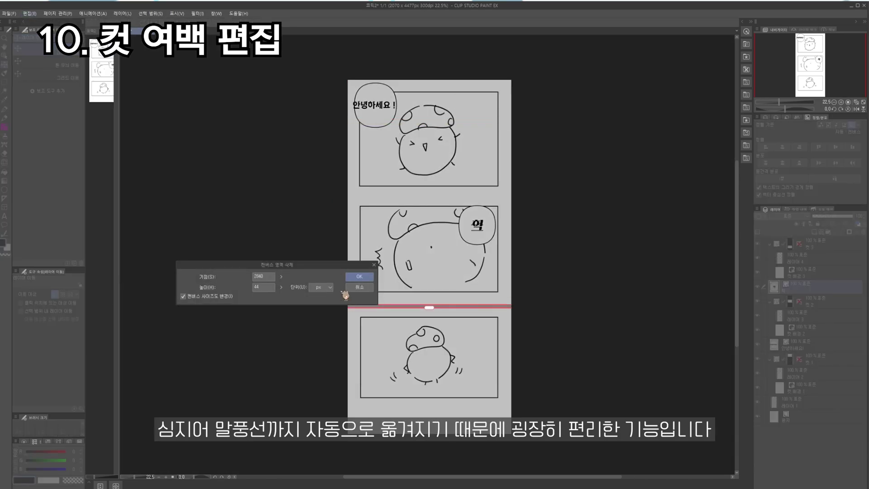
{"action": "left_click", "coordinate": [359, 276]}
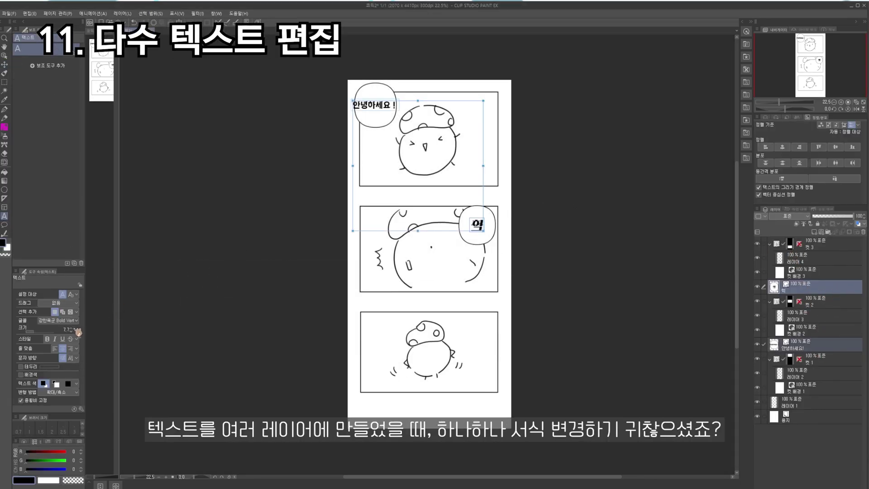
- Change the font of both selected speech-bubble texts to a KoPubWorld font
{"action": "left_click", "coordinate": [76, 322]}
{"action": "scroll", "coordinate": [114, 190], "scroll_direction": "up", "scroll_amount": 10}
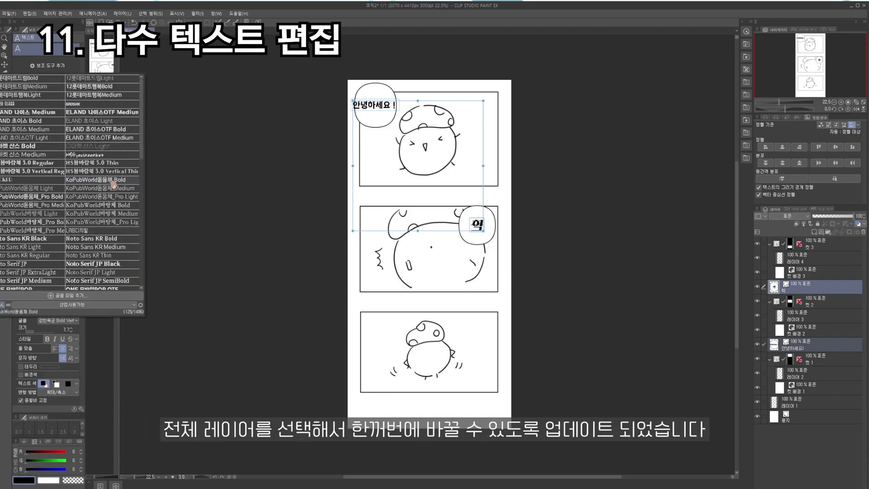
{"action": "left_click", "coordinate": [58, 206]}
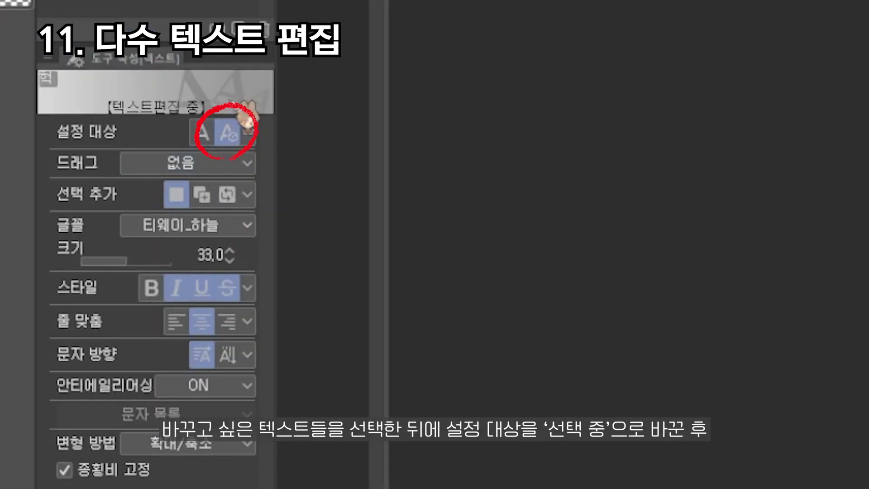
- Apply the KoPubWorld돋움체_Pro Medium font to both selected speech-bubble texts
{"action": "left_click", "coordinate": [228, 226]}
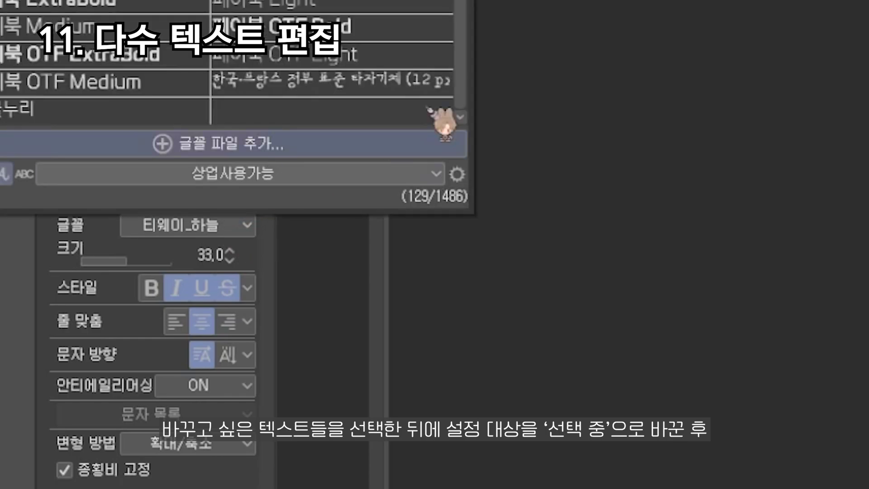
{"action": "left_click_drag", "start_coordinate": [460, 4], "coordinate": [460, 0]}
{"action": "scroll", "coordinate": [226, 63], "scroll_direction": "up", "scroll_amount": 5}
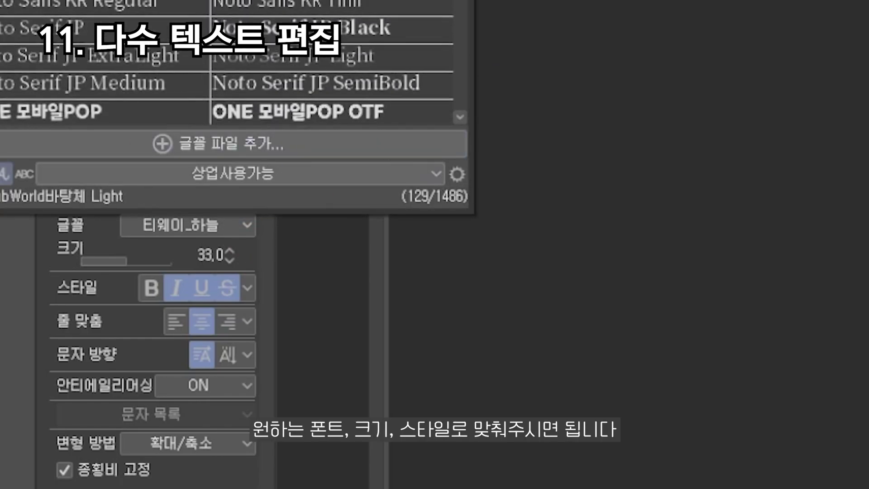
{"action": "left_click", "coordinate": [317, 0]}
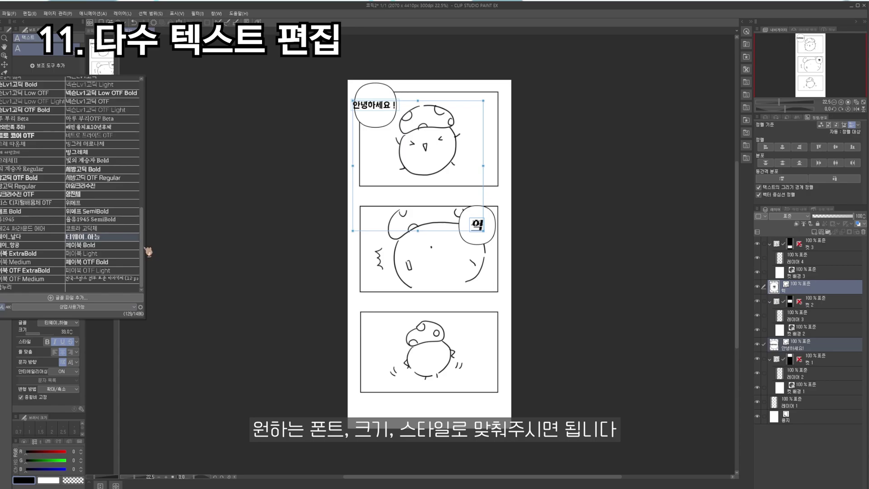
{"action": "scroll", "coordinate": [149, 251], "scroll_direction": "up", "scroll_amount": 3}
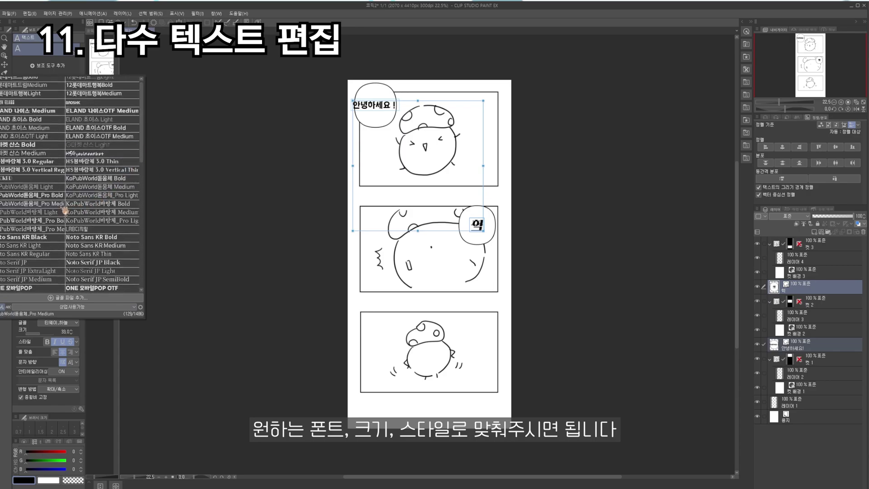
{"action": "left_click", "coordinate": [44, 204]}
- Reduce both selected texts to size 20 and clear their italic, underline and strikethrough styles
{"action": "left_click", "coordinate": [71, 333]}
{"action": "left_click", "coordinate": [71, 333]}
{"action": "left_click", "coordinate": [71, 333]}
{"action": "left_click", "coordinate": [72, 333]}
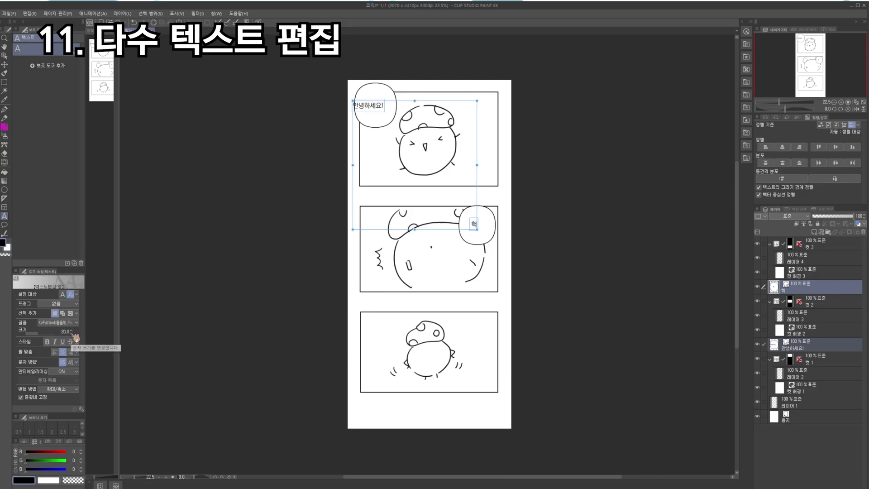
- With the Object tool, centre the greeting text inside the first speech bubble and select the text in the second bubble
{"action": "left_click", "coordinate": [4, 55]}
{"action": "left_click", "coordinate": [387, 109]}
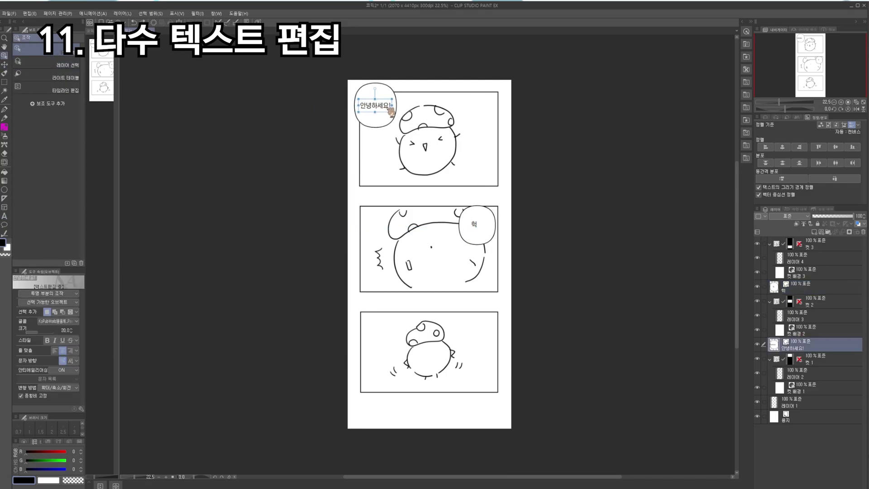
{"action": "left_click", "coordinate": [475, 223]}
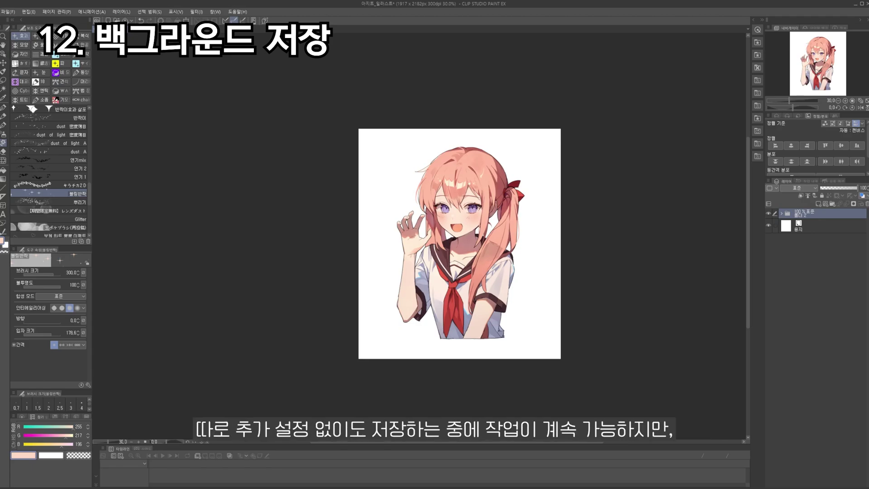
- Enable the save status popup (저장 상태 팝업 표시) in the file preferences and apply the settings
{"action": "left_click", "coordinate": [8, 11]}
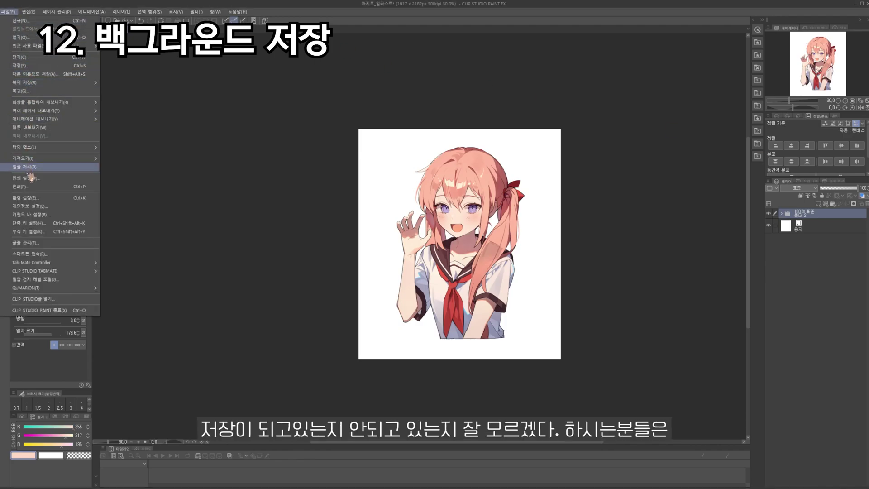
{"action": "left_click", "coordinate": [32, 197]}
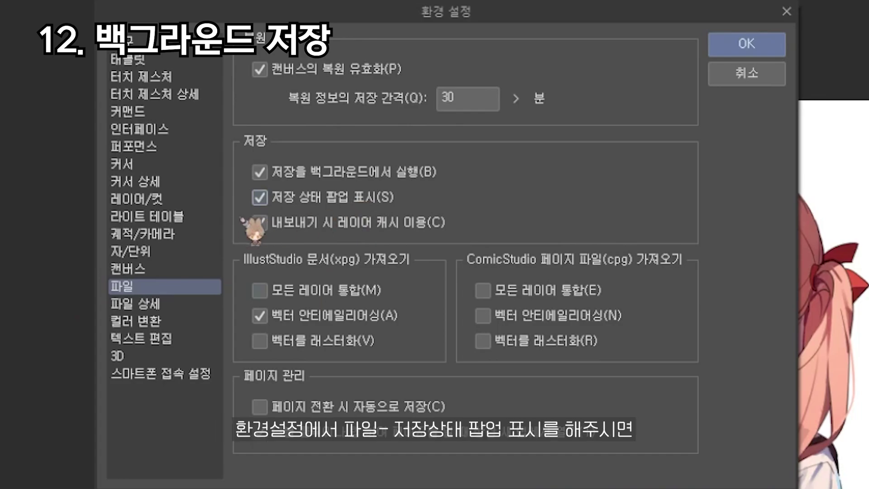
{"action": "left_click", "coordinate": [760, 45]}
- Save the girl illustration with background saving
{"action": "left_click", "coordinate": [14, 12]}
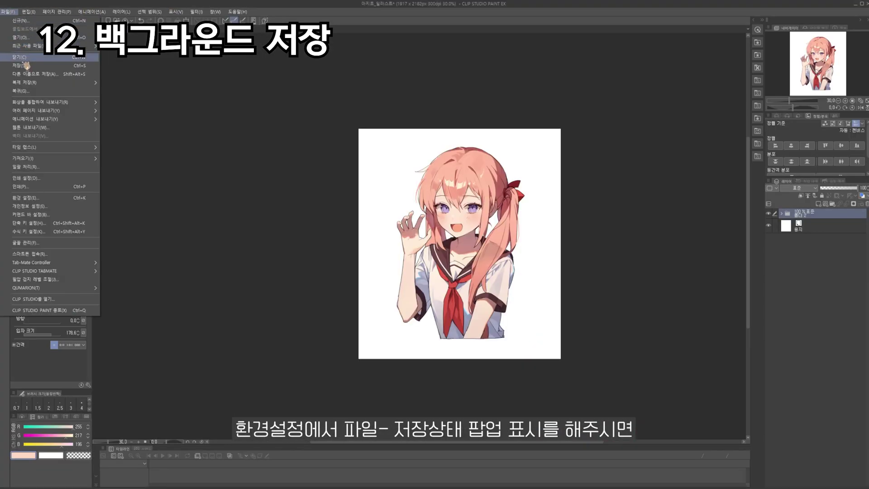
{"action": "left_click", "coordinate": [32, 62]}
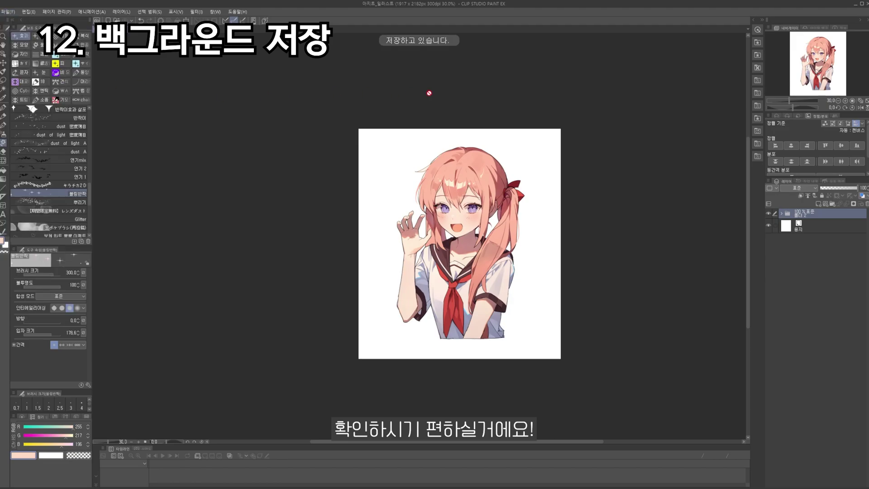
{"action": "left_click", "coordinate": [819, 204]}
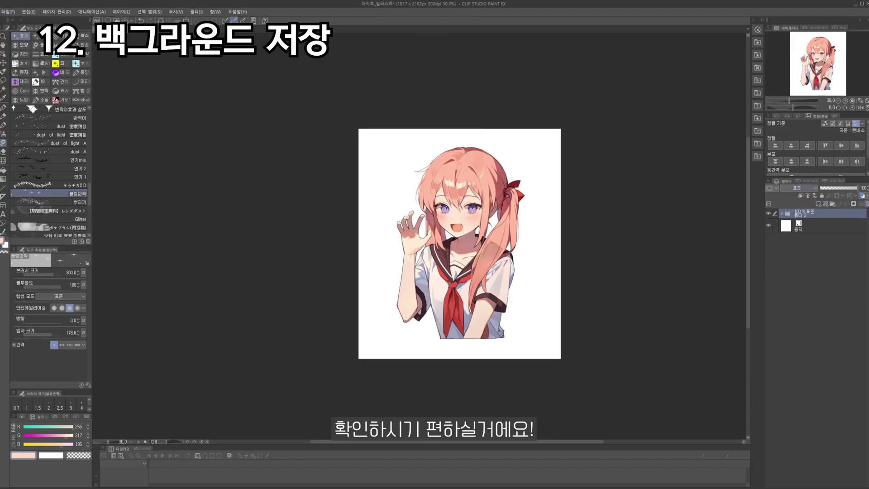